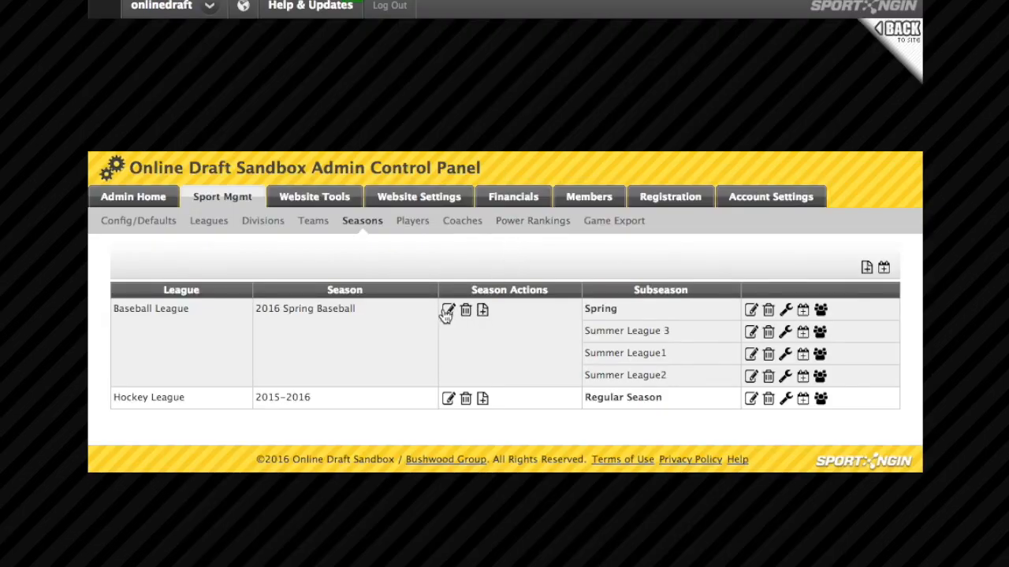
- Highlight the Summer League 3 subseason on the Sport Ngin seasons admin page
drag(591, 332, 670, 332)
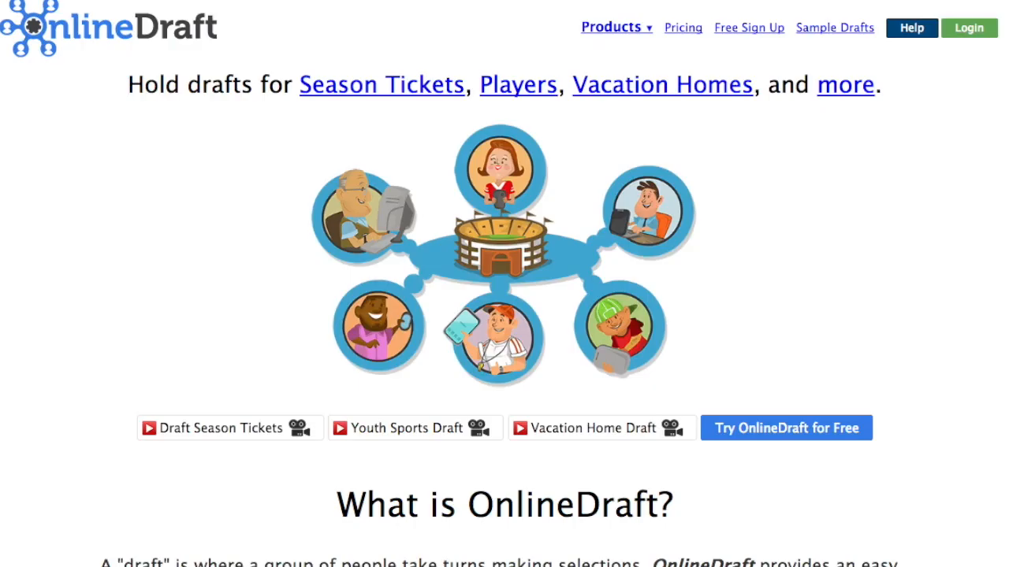
- Log in to the OnlineDraft account
click(969, 30)
text(••)
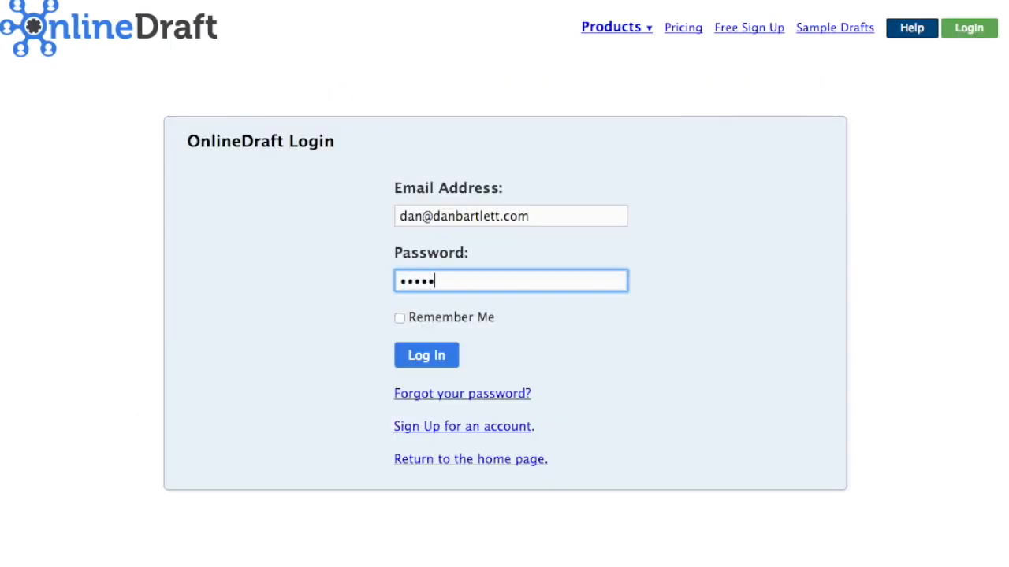
click(421, 356)
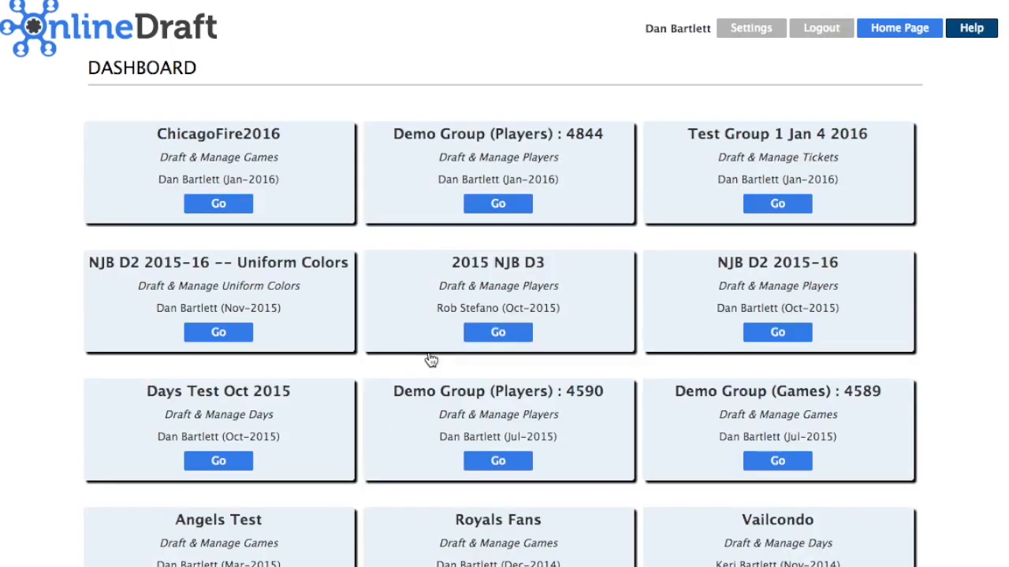
- Create a new group named 'SN Group'
scroll(421, 343, down, 10)
click(271, 368)
click(278, 288)
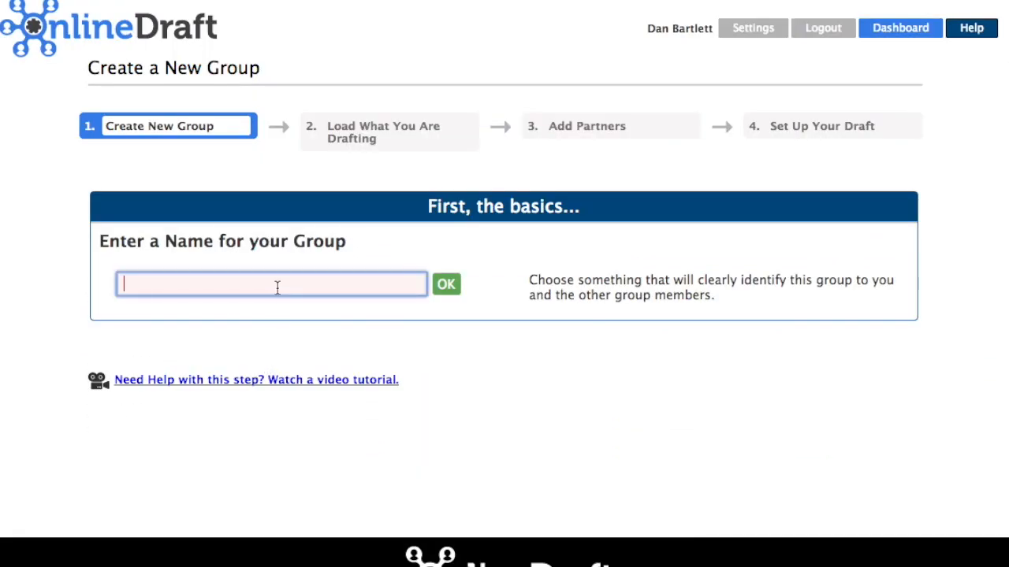
text(S)
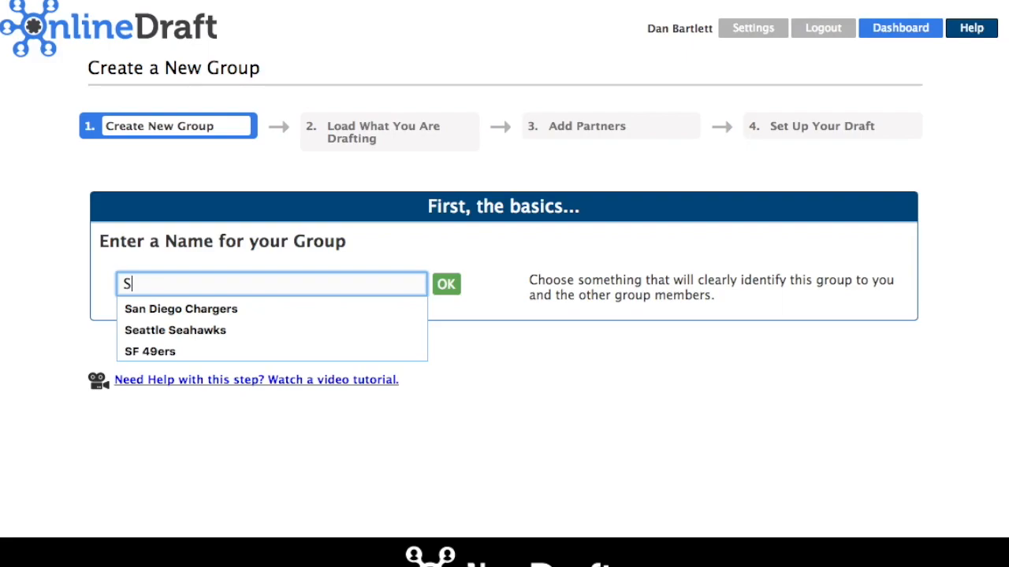
text(N Group)
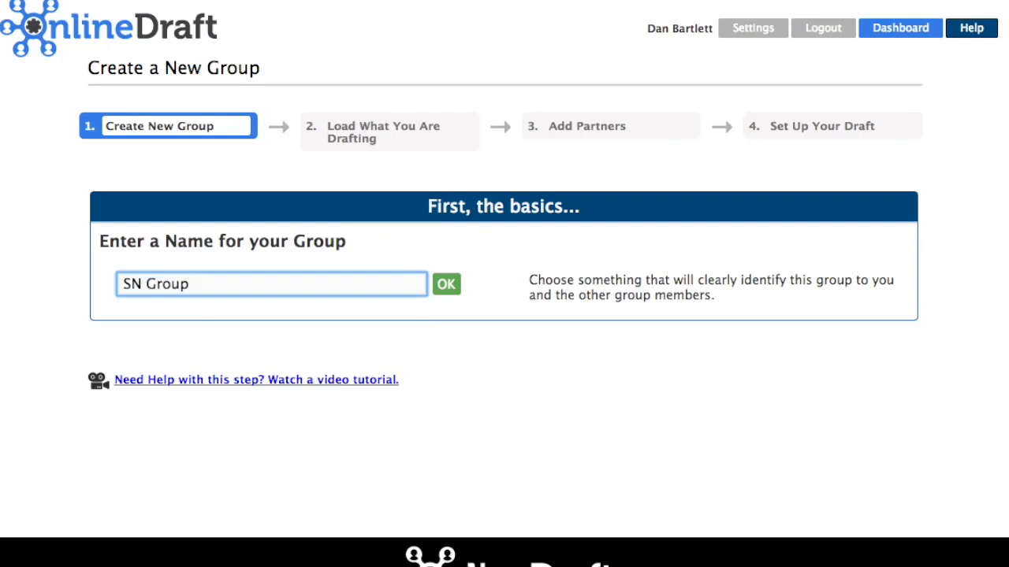
click(443, 286)
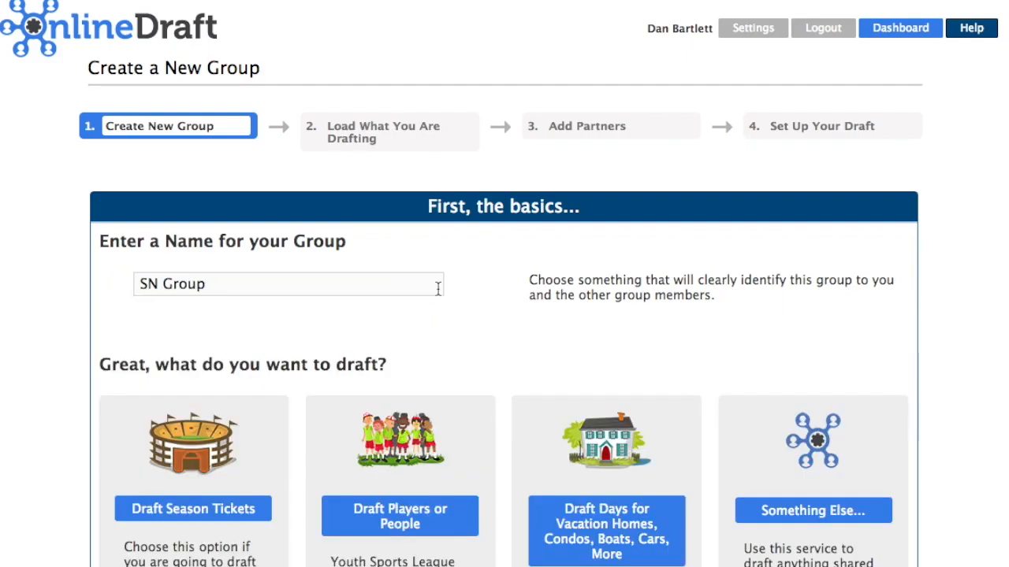
- Set the group to draft players or people and reach the Add Players step
scroll(423, 401, down, 2)
click(402, 420)
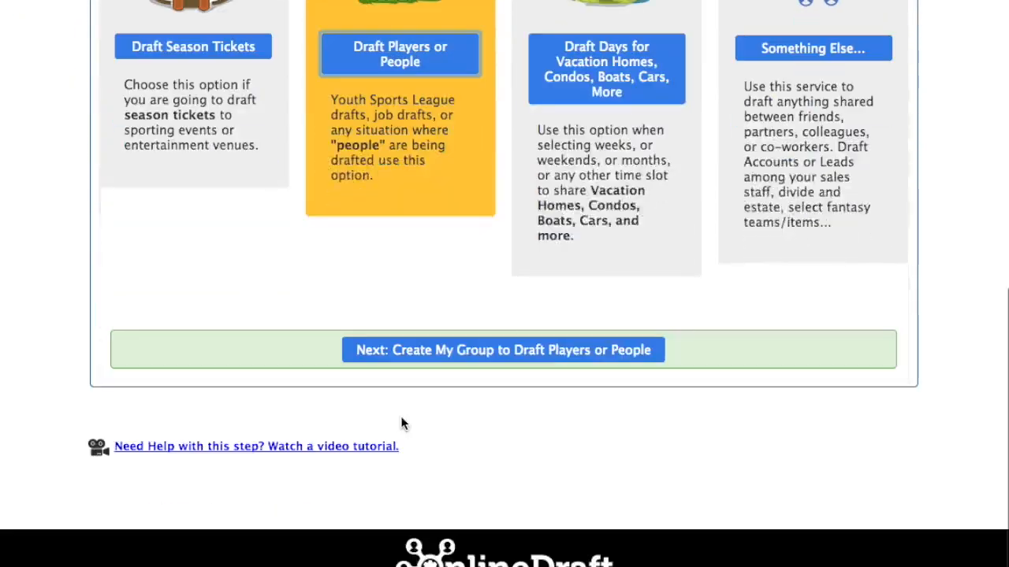
click(456, 359)
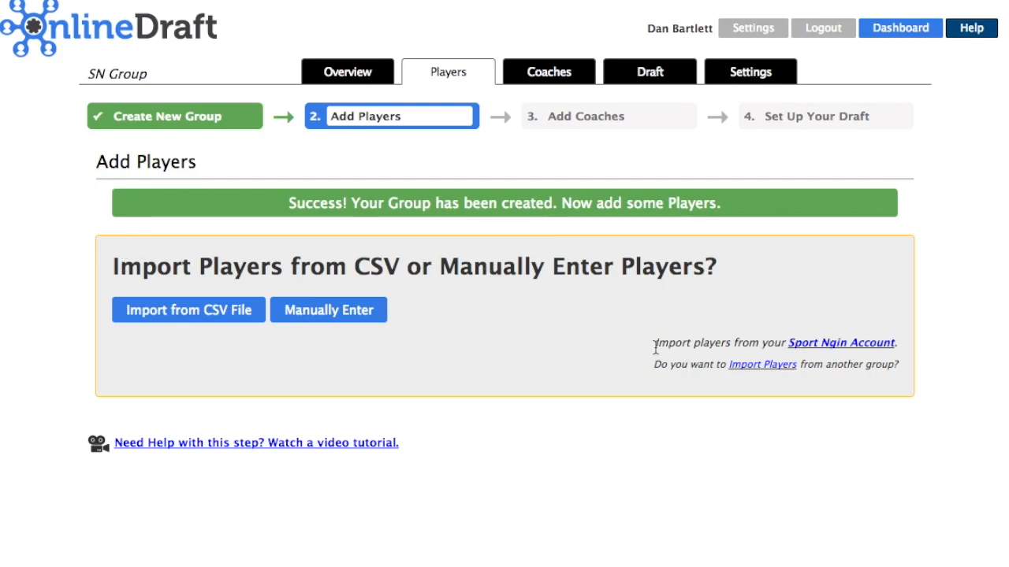
drag(654, 347, 903, 342)
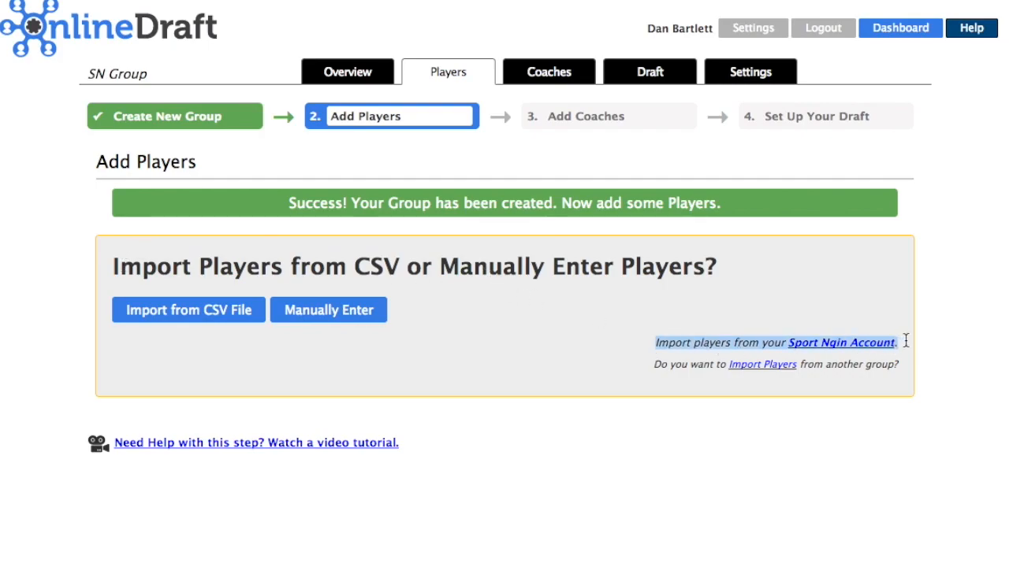
- Sign in with the Sport Ngin account e-mail and password, then approve OnlineDraft's access
click(806, 314)
click(816, 349)
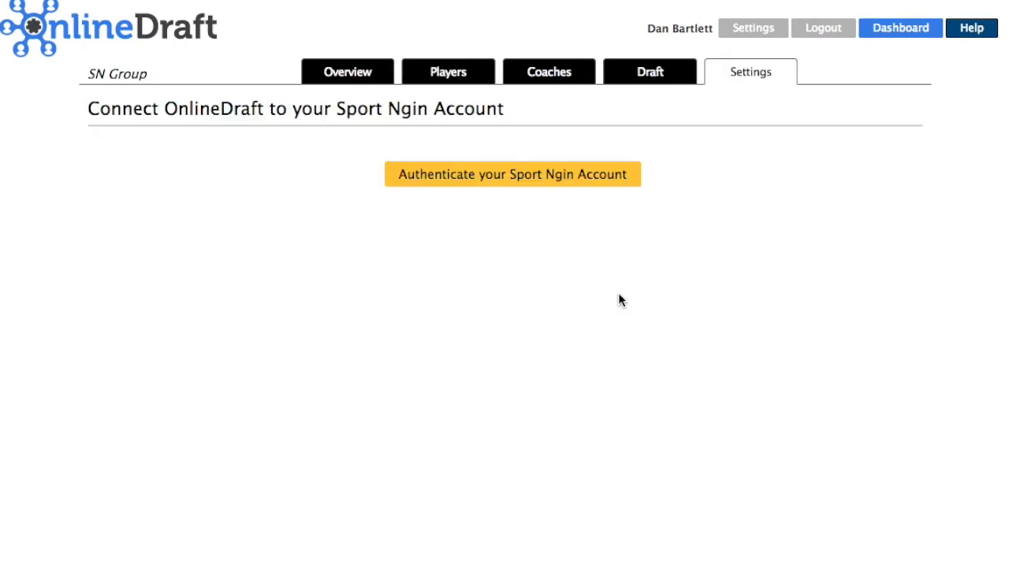
click(512, 175)
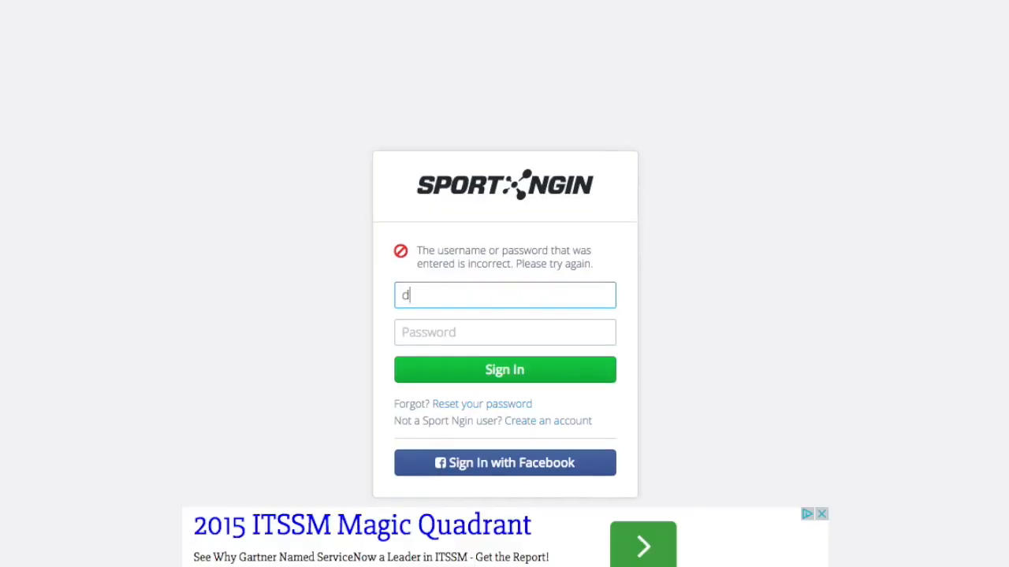
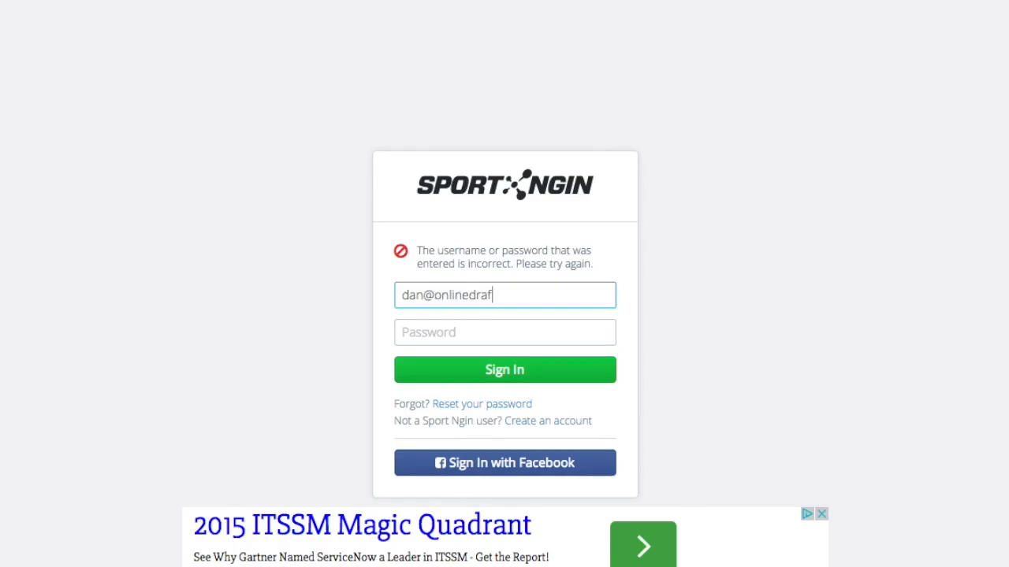
key(Tab)
text(••)
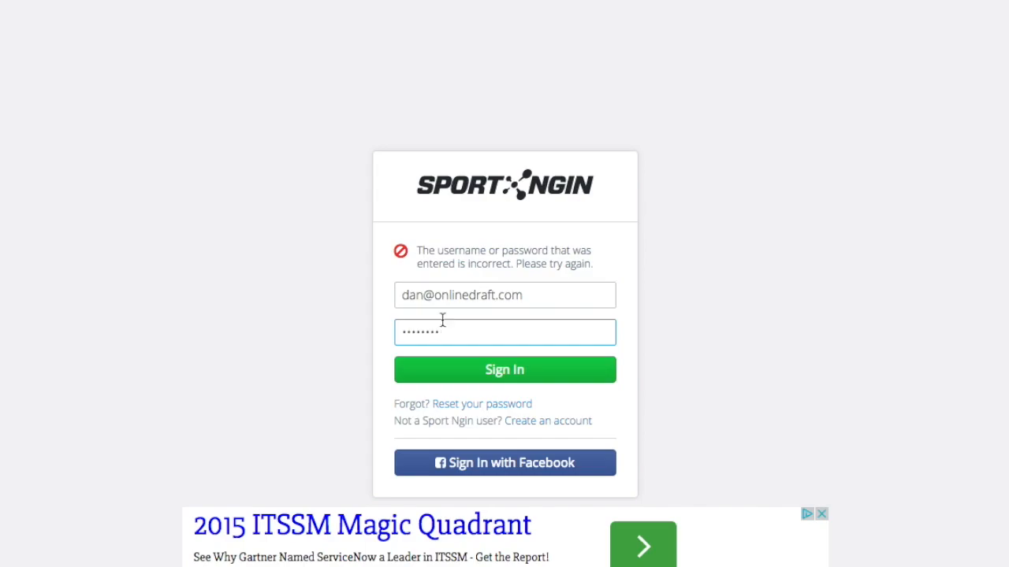
click(462, 377)
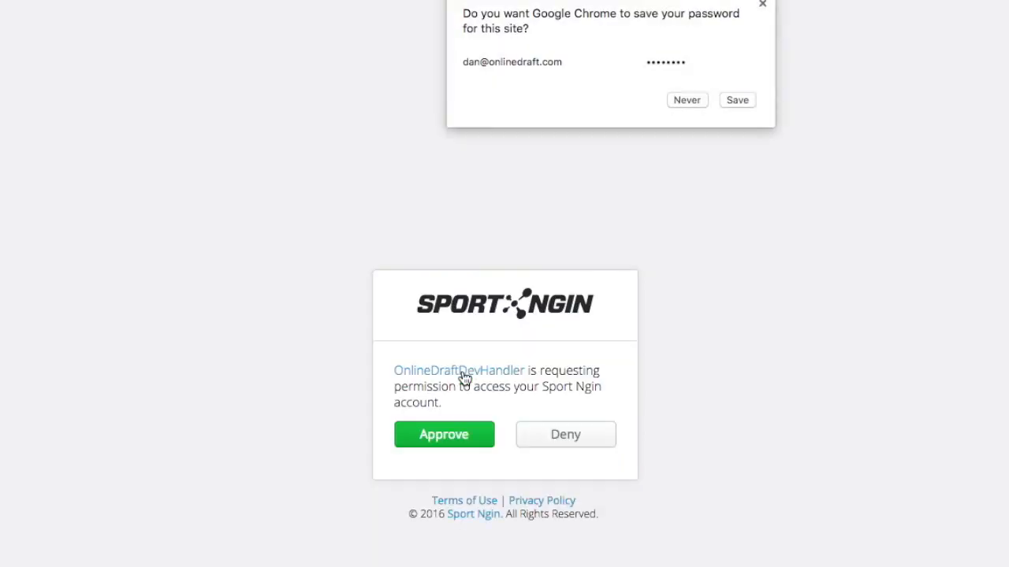
click(738, 101)
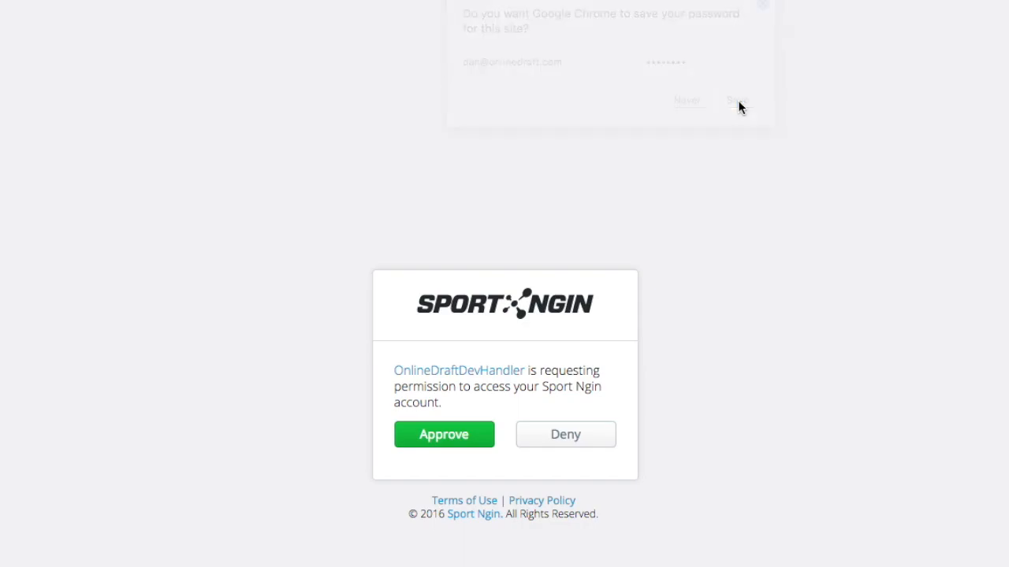
click(444, 435)
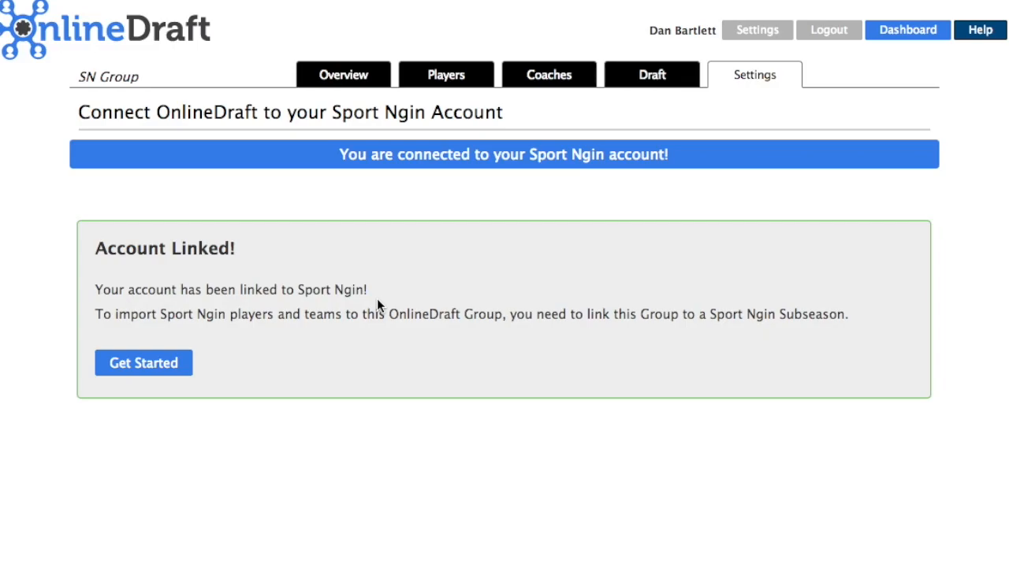
- Link SN Group to Baseball League > 2016 Spring Baseball > Summer League 3
click(144, 366)
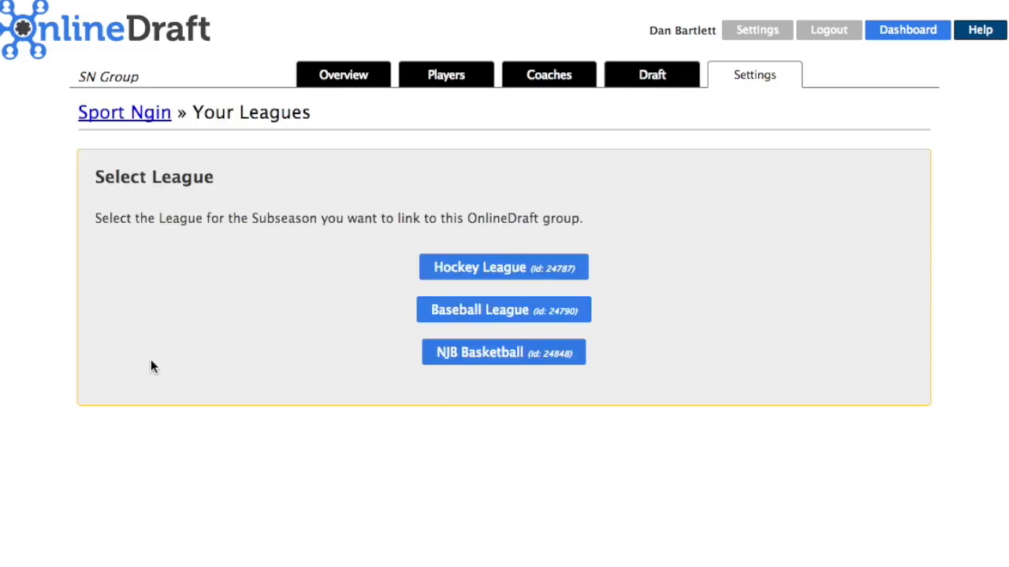
click(476, 315)
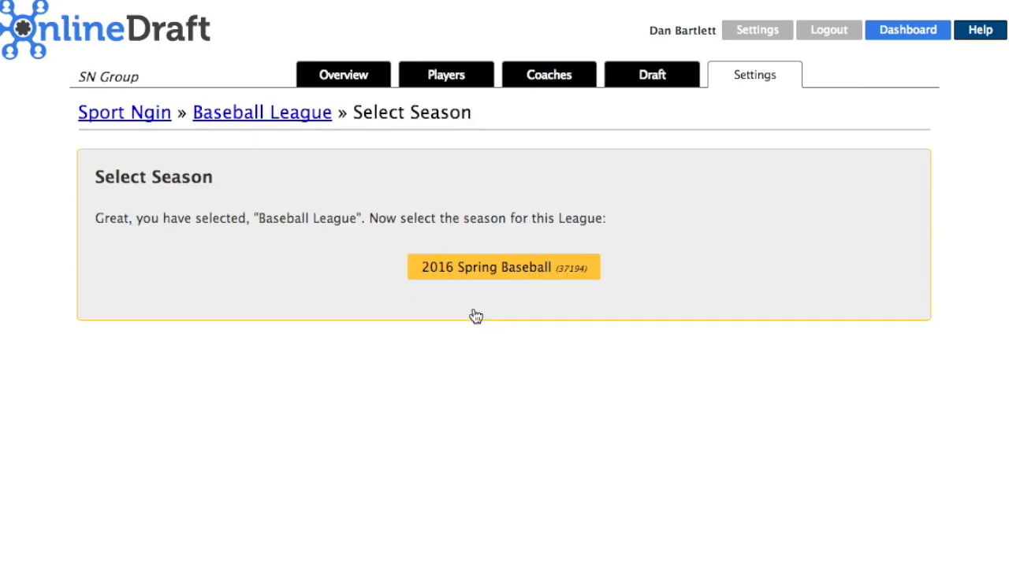
click(507, 269)
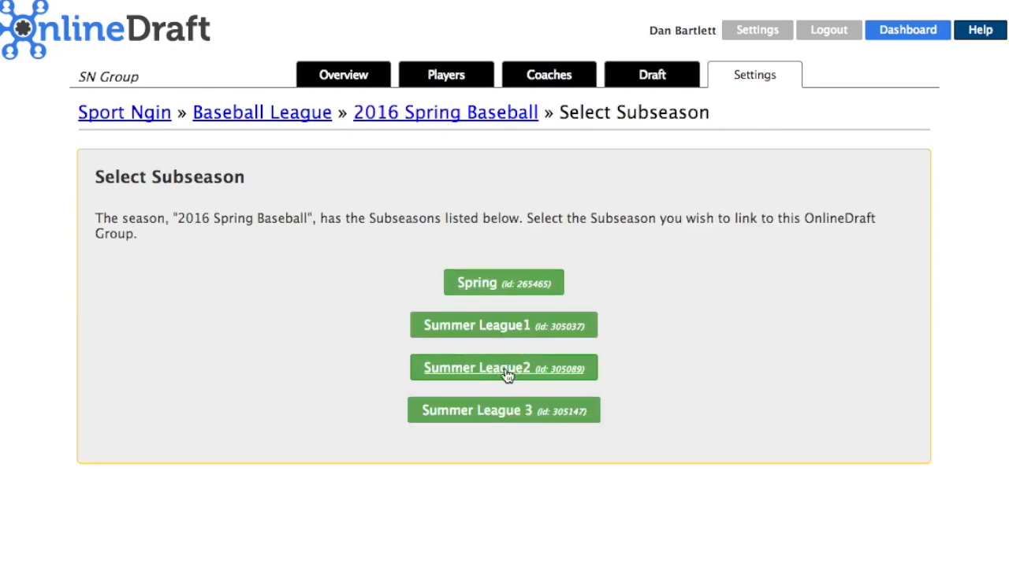
click(520, 425)
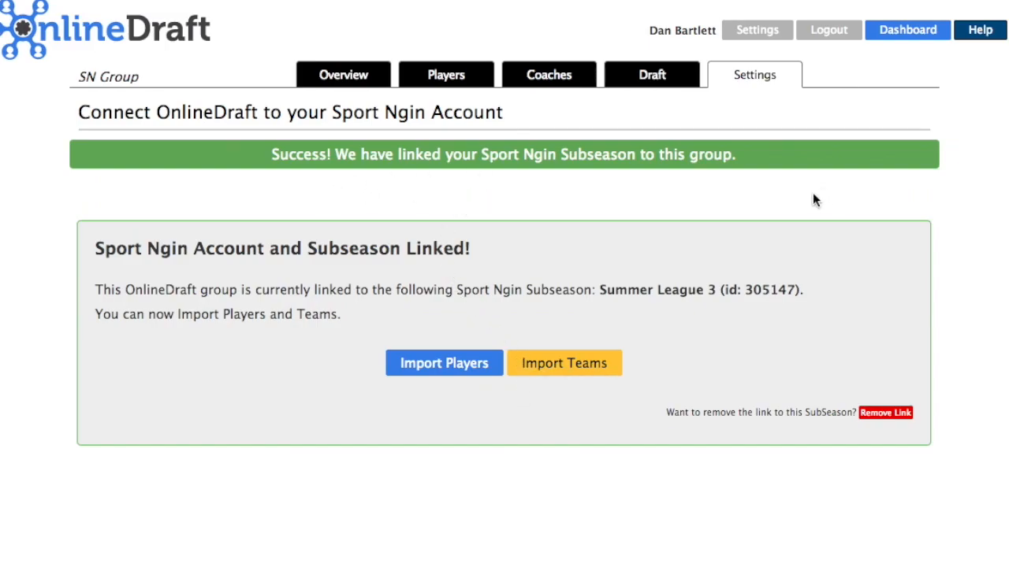
- Import all six players from the Baseball Reg4 registration and view the player list
click(426, 376)
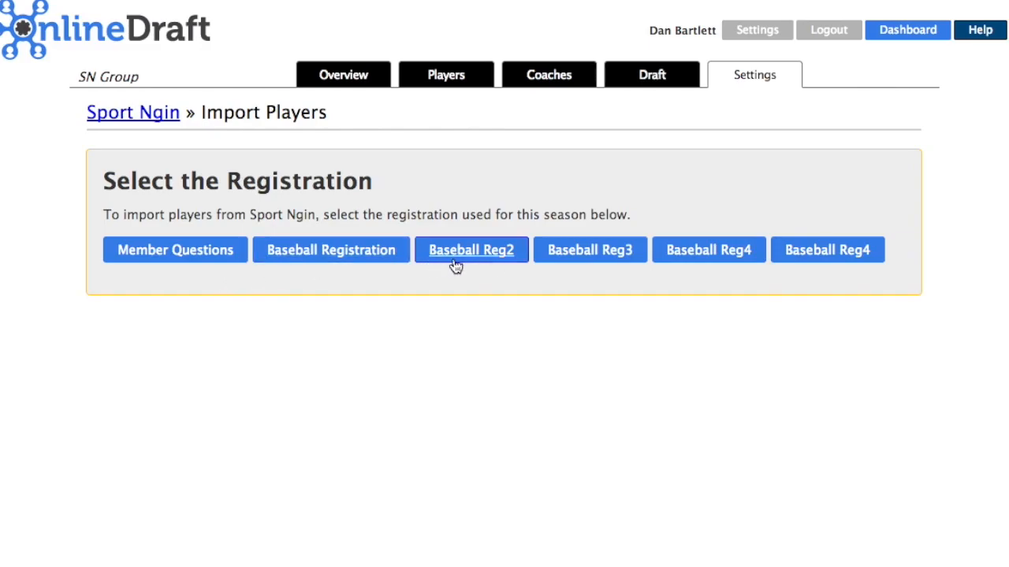
click(832, 250)
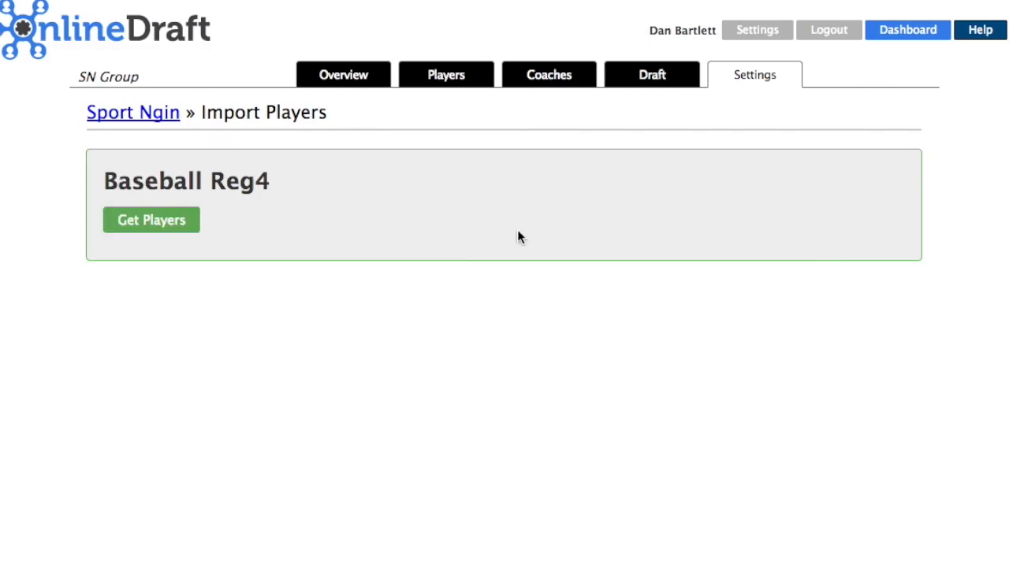
click(154, 220)
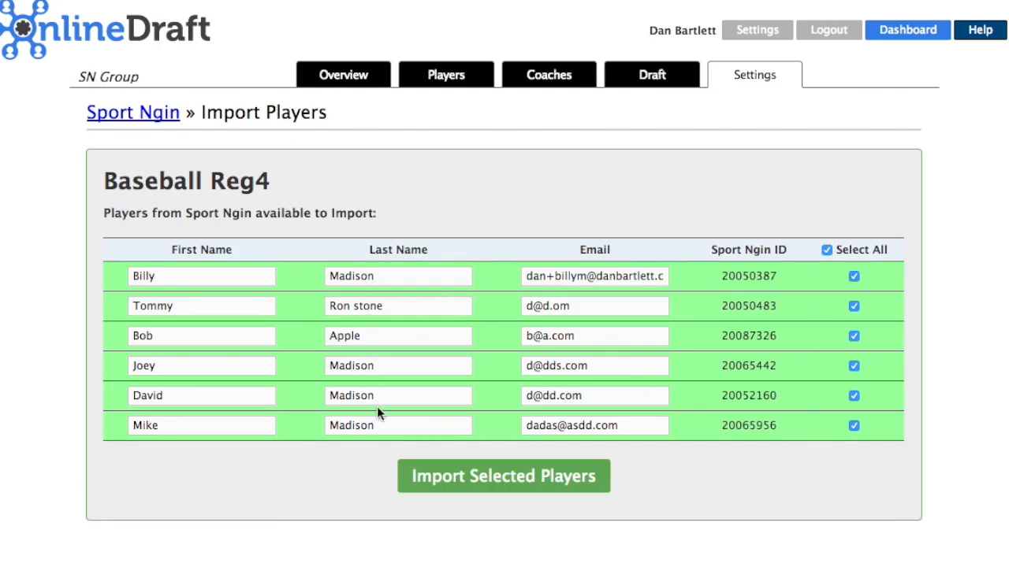
click(463, 476)
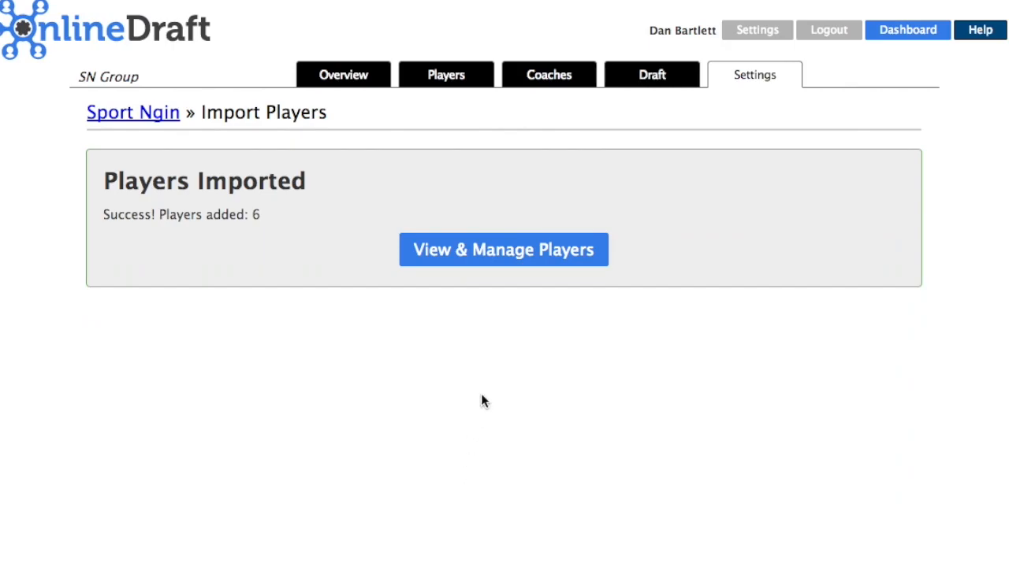
click(505, 250)
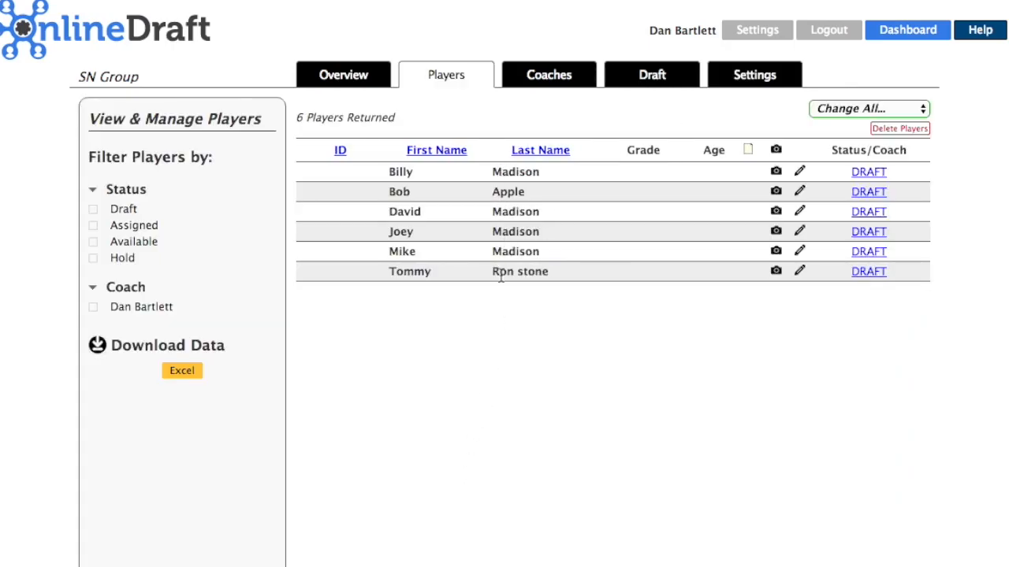
- Import the Dragons, Lions and Falcons Sport Ngin teams as coaches
click(550, 85)
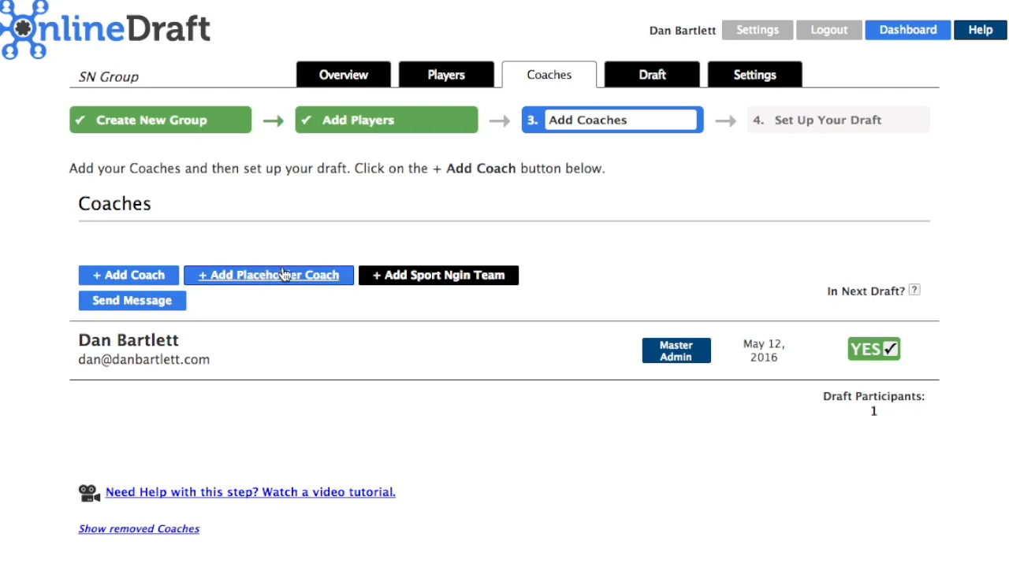
click(433, 276)
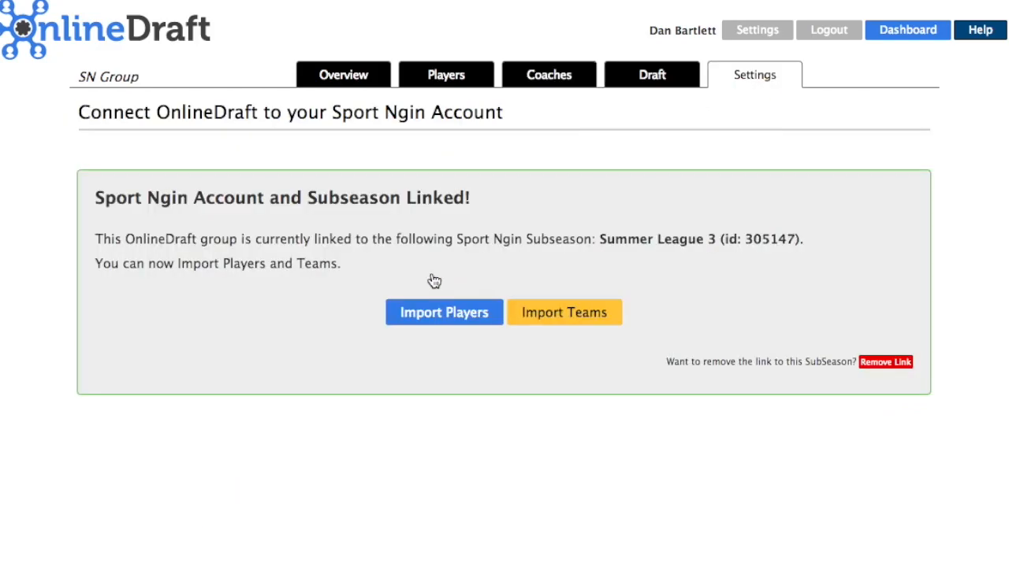
click(557, 313)
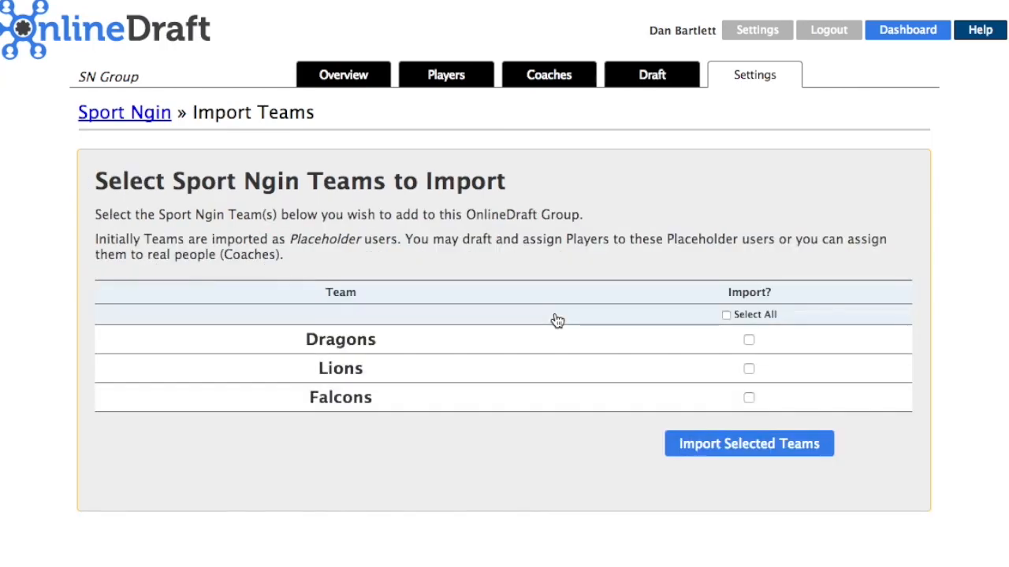
click(726, 314)
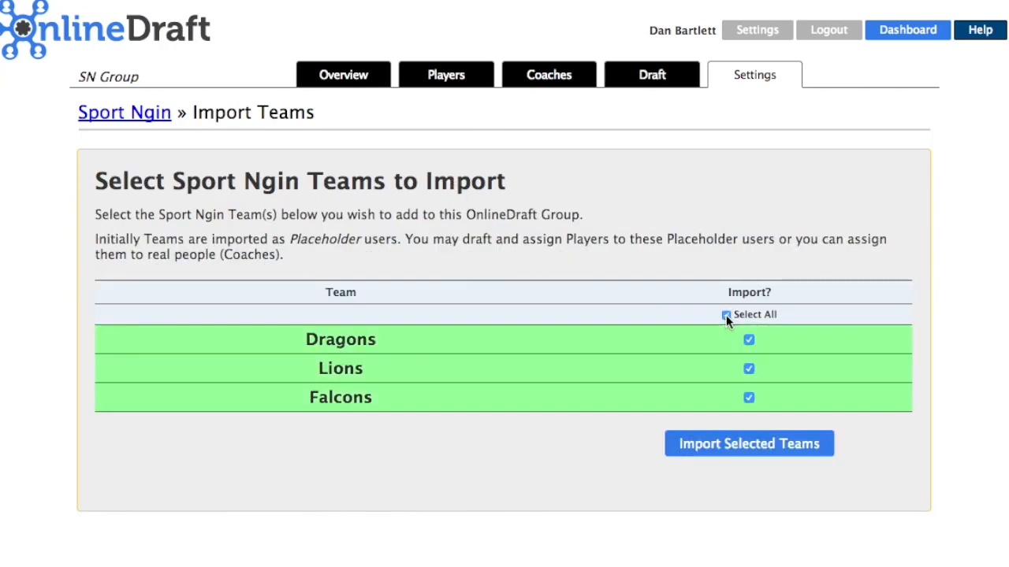
click(763, 443)
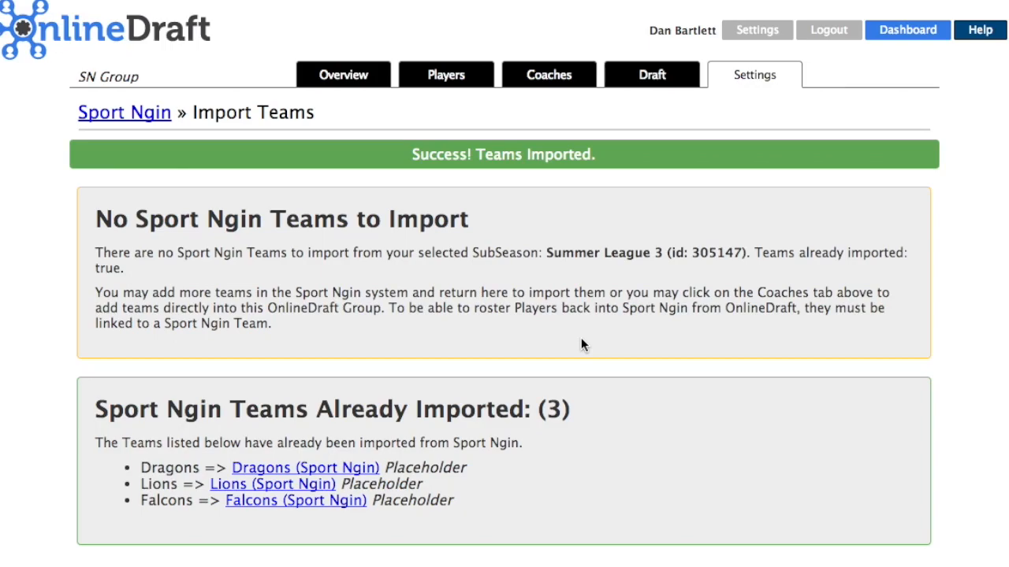
- Review the imported teams and start a new 6-pick draft
click(563, 86)
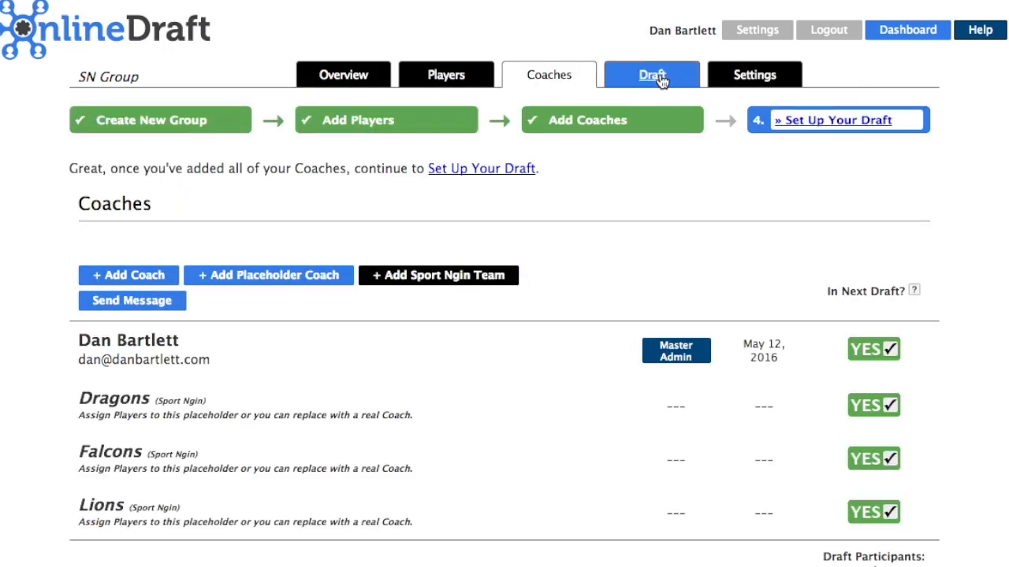
click(661, 78)
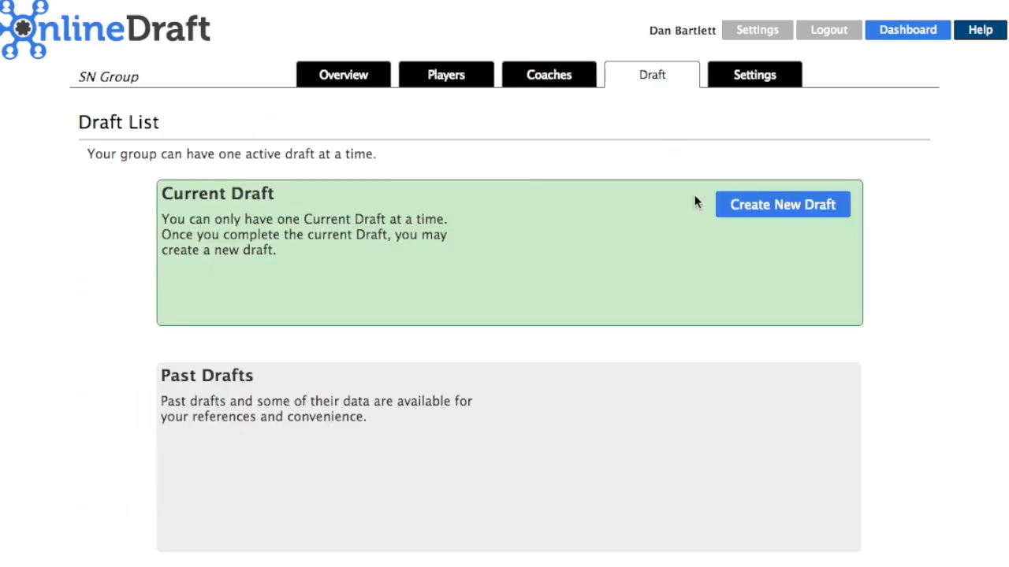
click(777, 206)
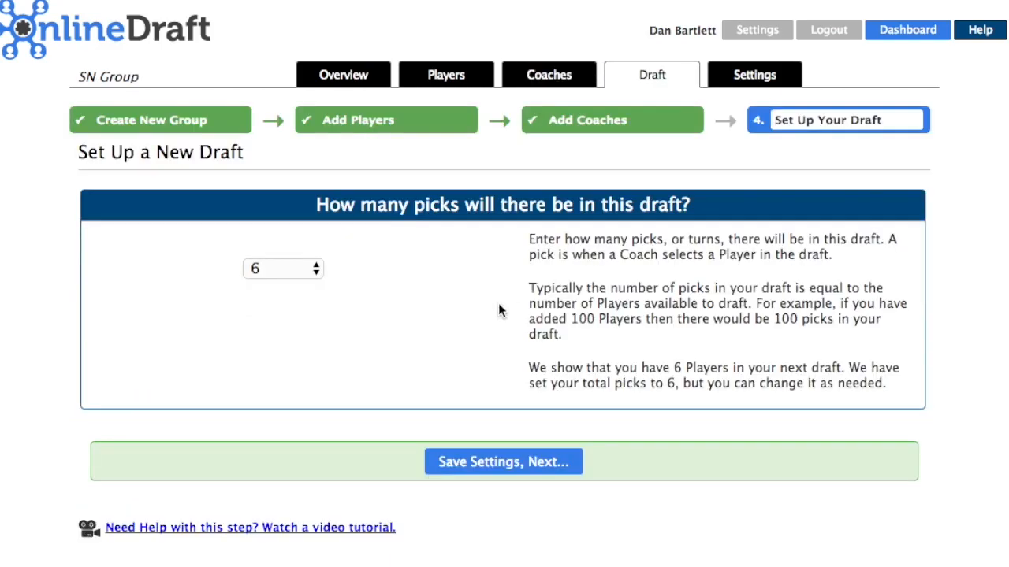
- Save the 6-pick setup and schedule the draft for May 19, 2016 at 12:00 PM
click(480, 469)
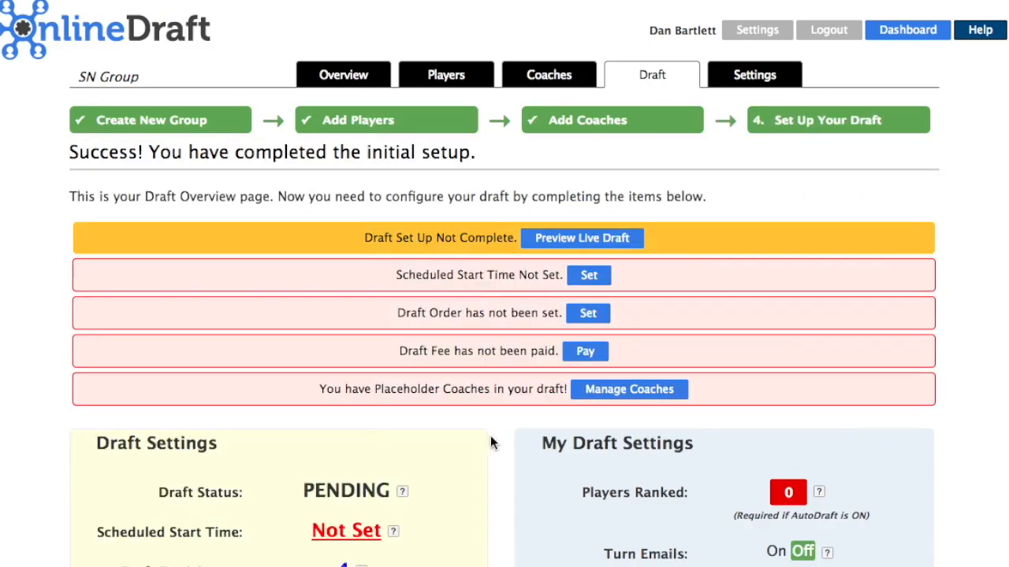
click(585, 277)
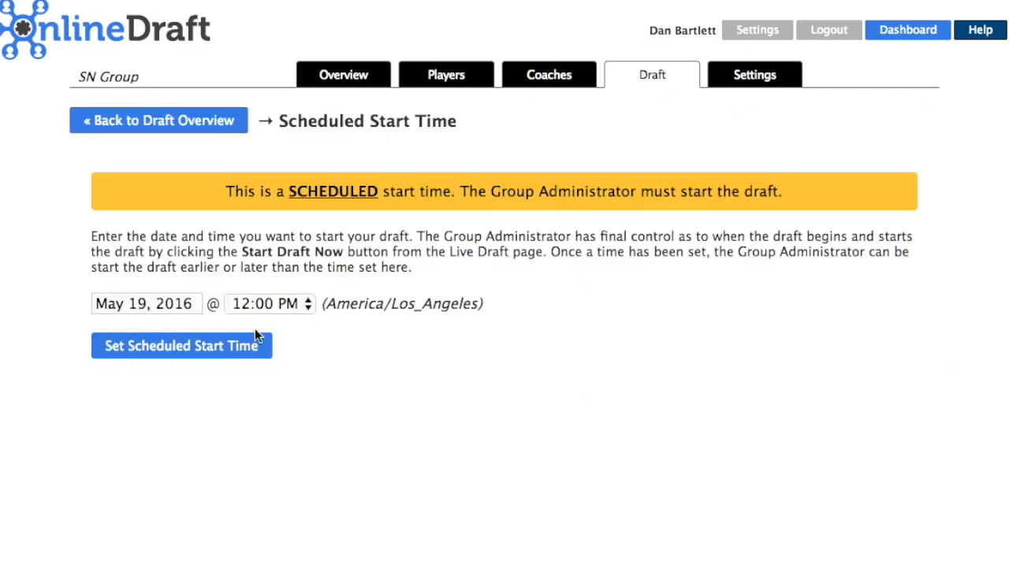
click(187, 348)
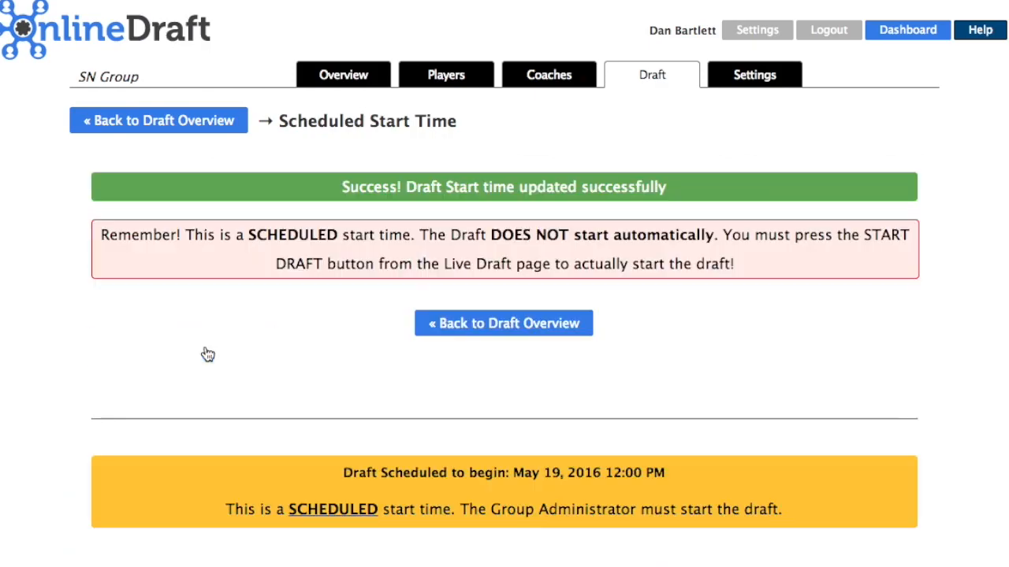
click(484, 326)
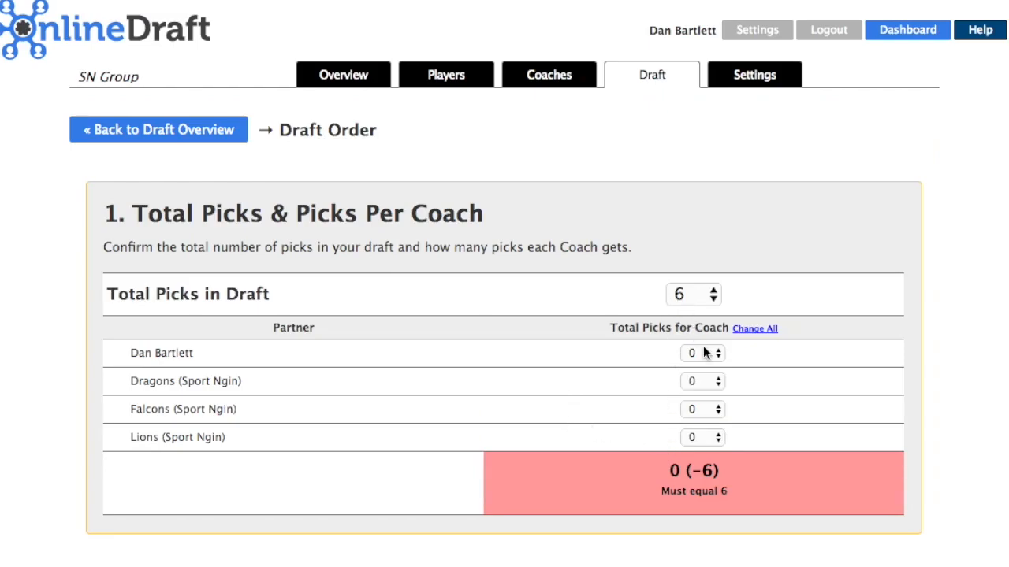
- Give Dragons, Falcons and Lions 2 picks each and save the totals
click(692, 382)
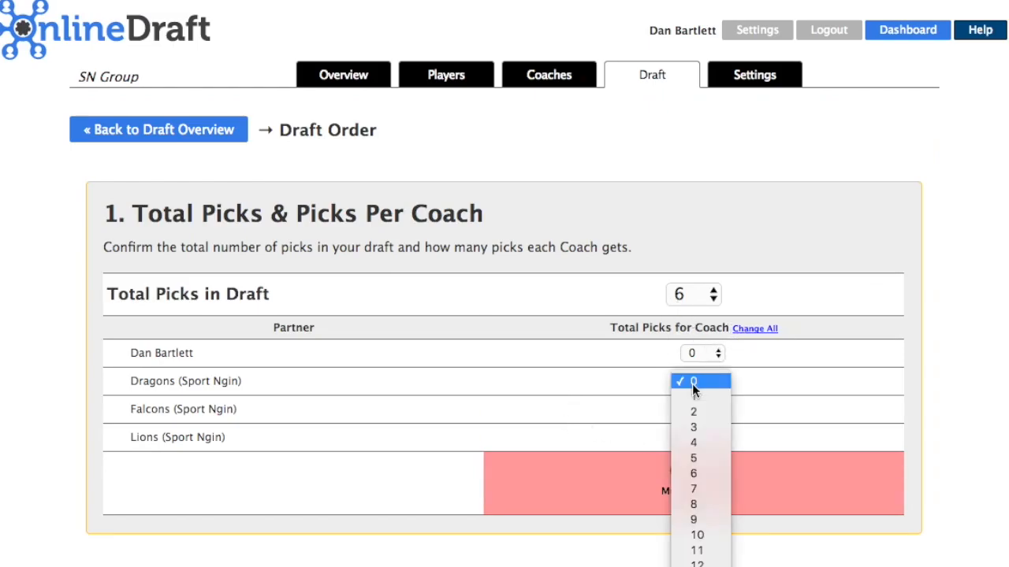
click(694, 413)
click(692, 410)
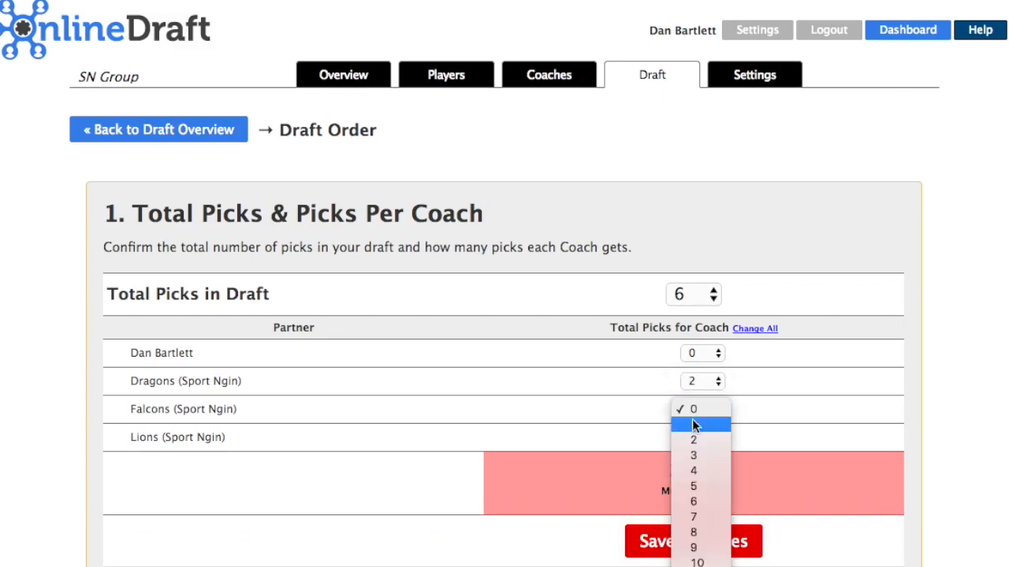
click(696, 441)
click(695, 439)
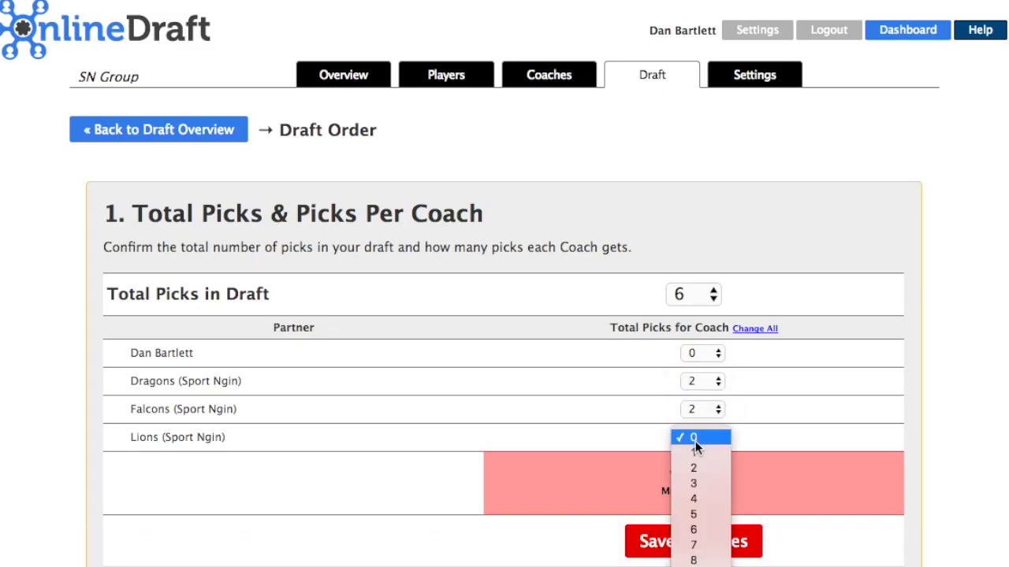
click(697, 469)
click(698, 520)
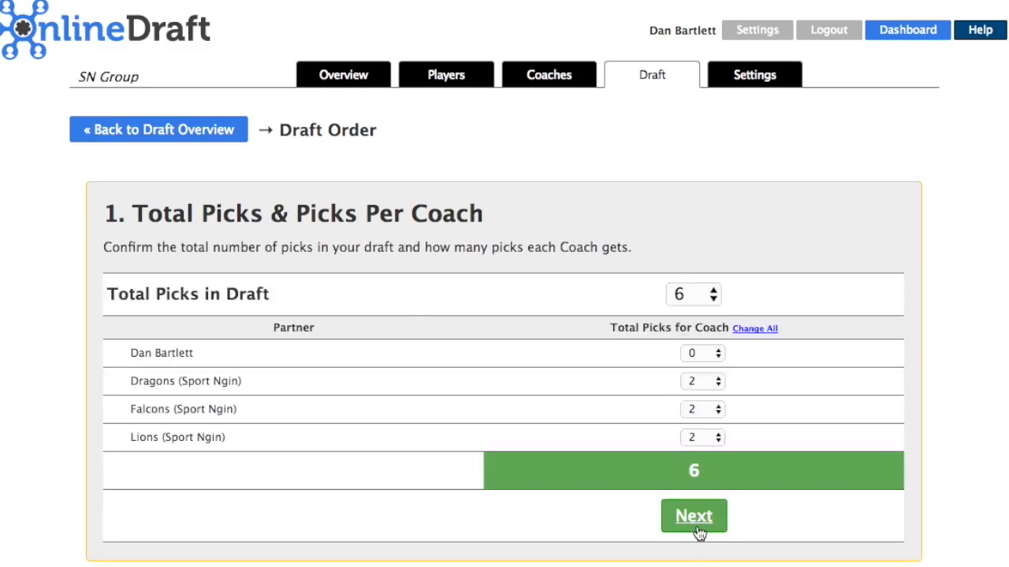
- Set 3 picks per round with a snake order and save the draft order
click(694, 522)
scroll(632, 497, down, 2)
click(783, 452)
click(782, 453)
scroll(702, 450, down, 5)
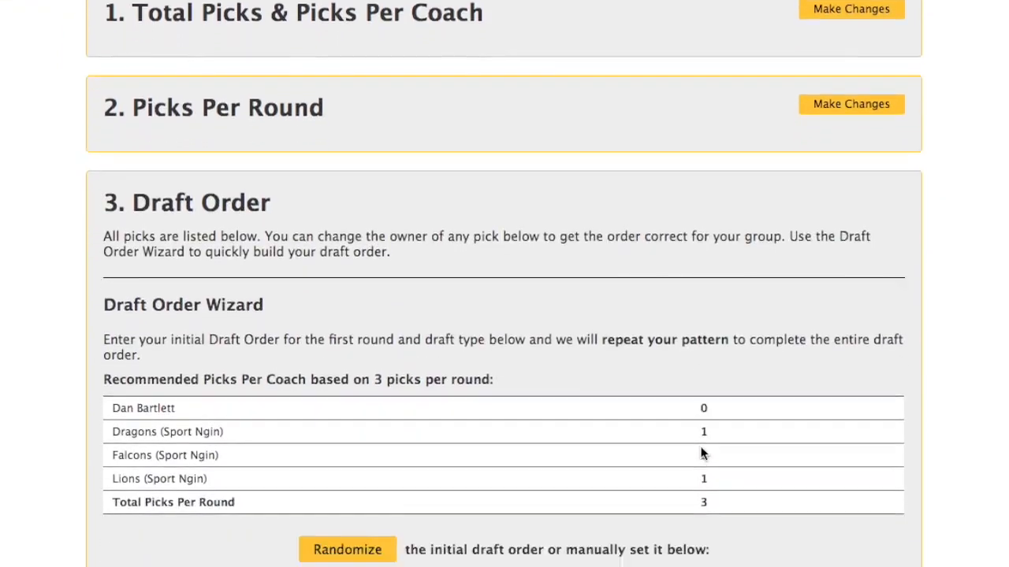
scroll(701, 453, down, 5)
click(370, 447)
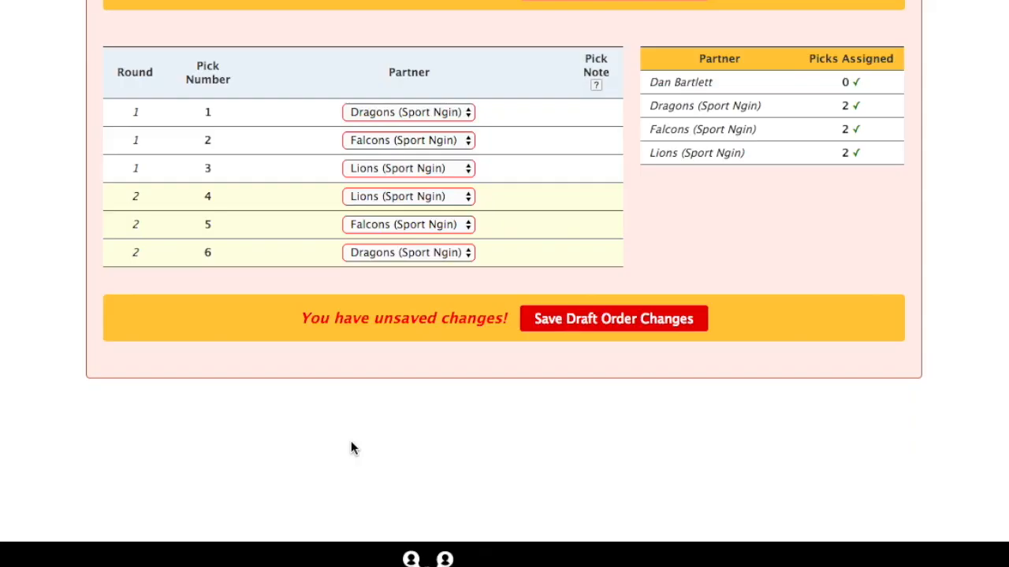
scroll(603, 328, up, 3)
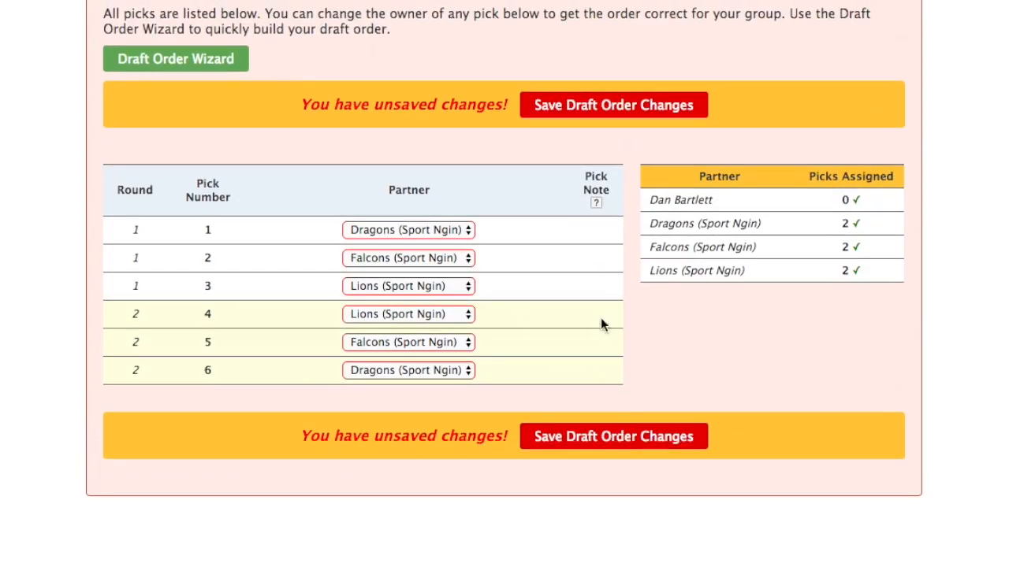
click(582, 104)
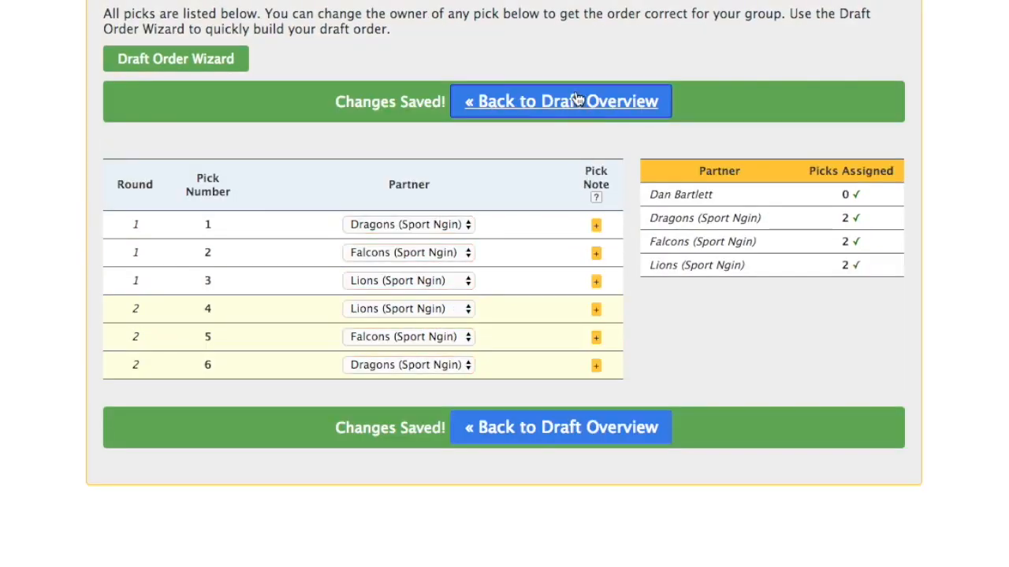
click(576, 103)
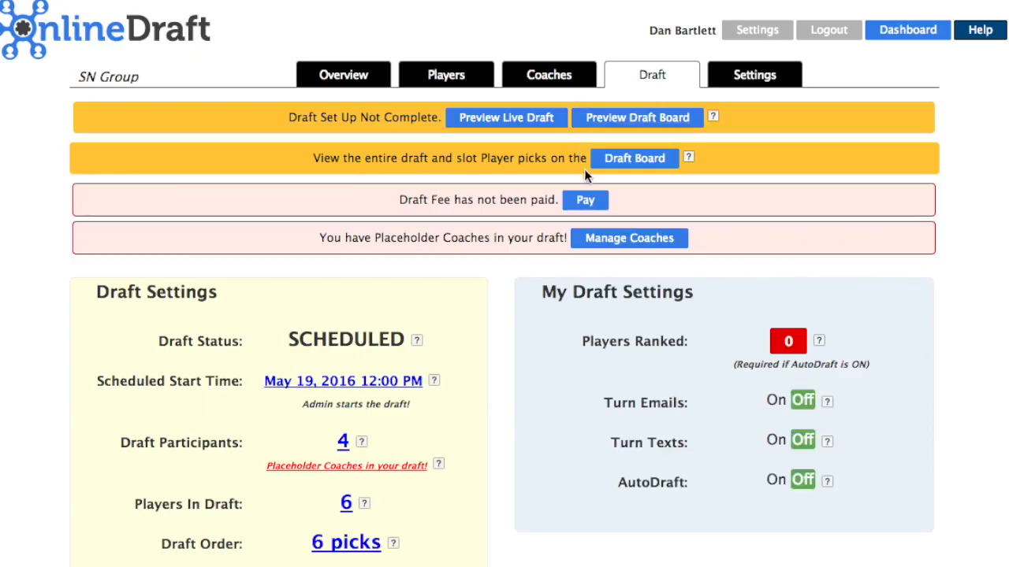
- Pay the draft fee and start the live draft, confirming the prompt
click(592, 204)
click(510, 117)
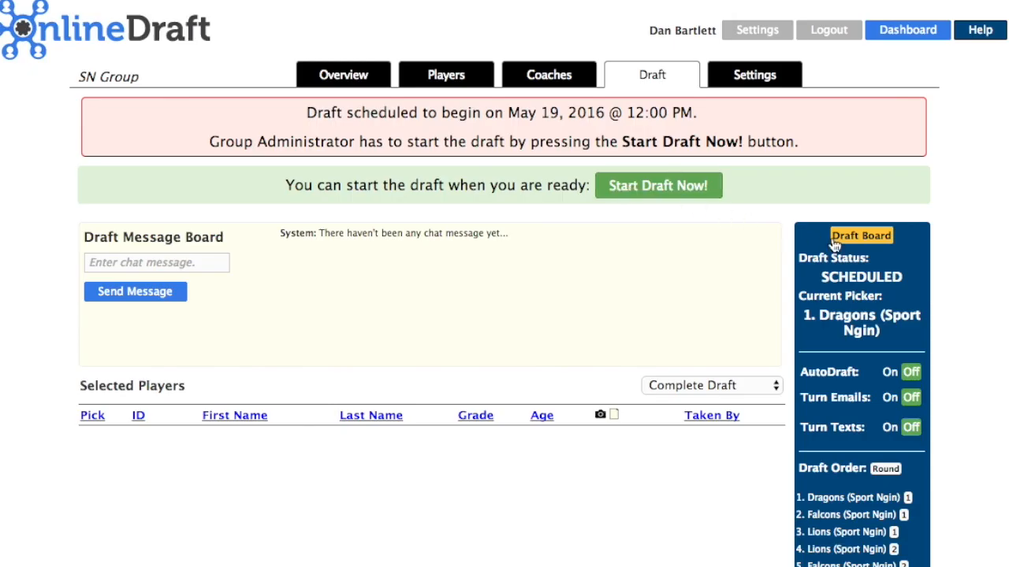
click(632, 190)
click(432, 456)
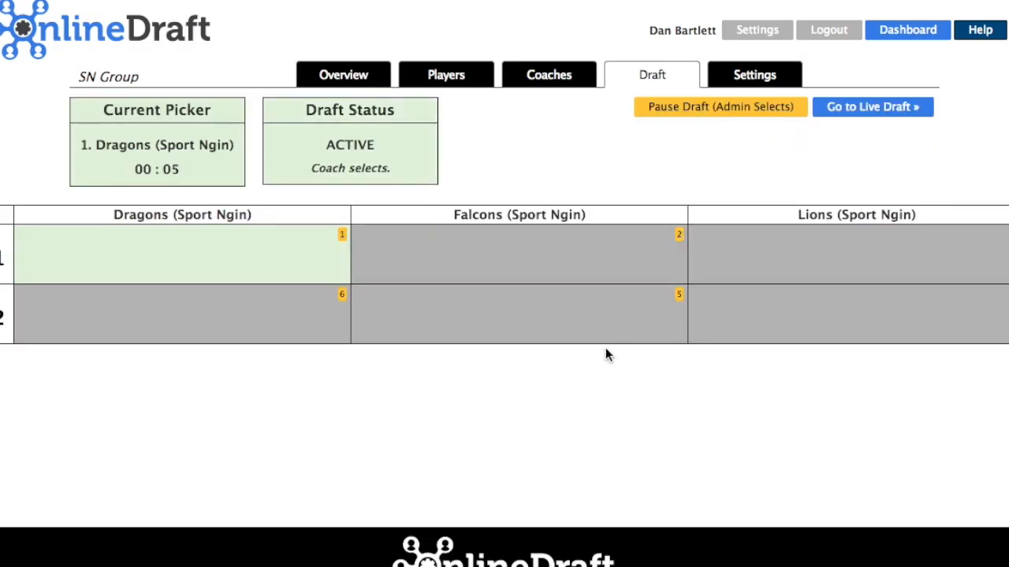
- Pause the draft and make picks 1–3 for Dragons, Falcons and Lions
click(694, 108)
click(35, 239)
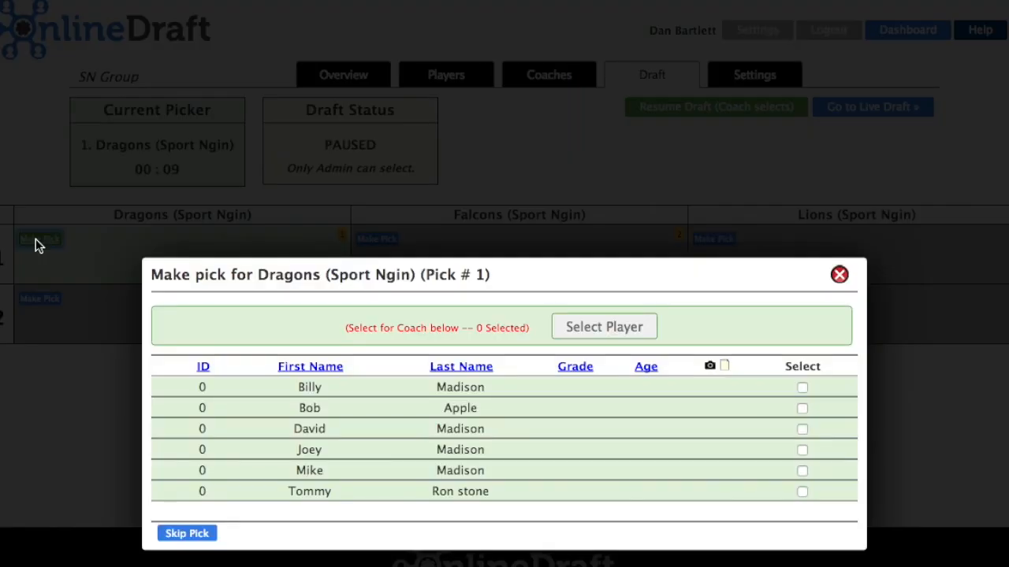
click(802, 409)
click(623, 329)
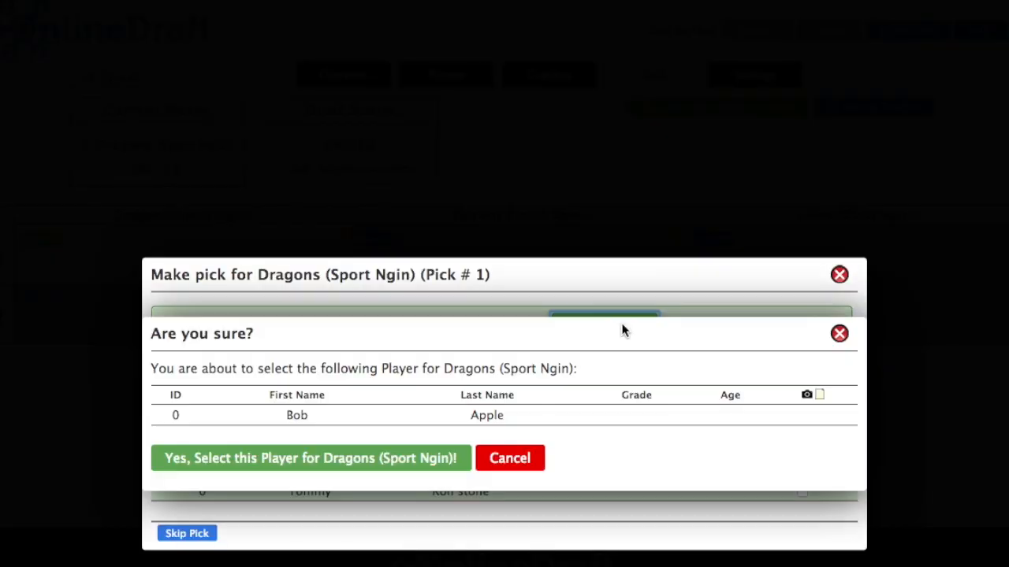
click(354, 464)
click(376, 239)
click(799, 426)
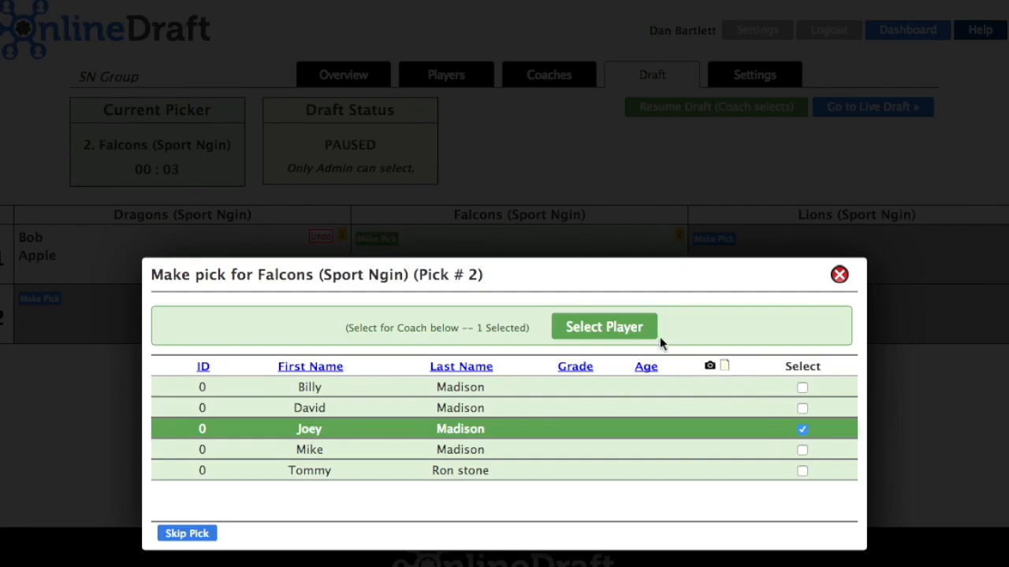
click(648, 327)
click(360, 457)
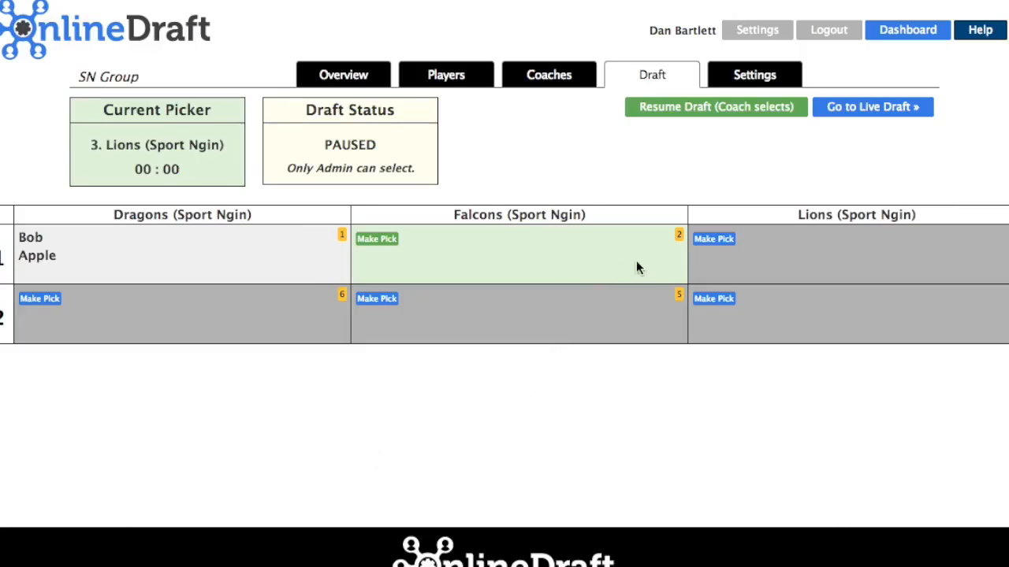
click(716, 239)
click(804, 428)
click(604, 326)
click(357, 463)
- Make picks 4–6 for Lions, Falcons and Dragons to complete the draft
click(716, 237)
click(801, 408)
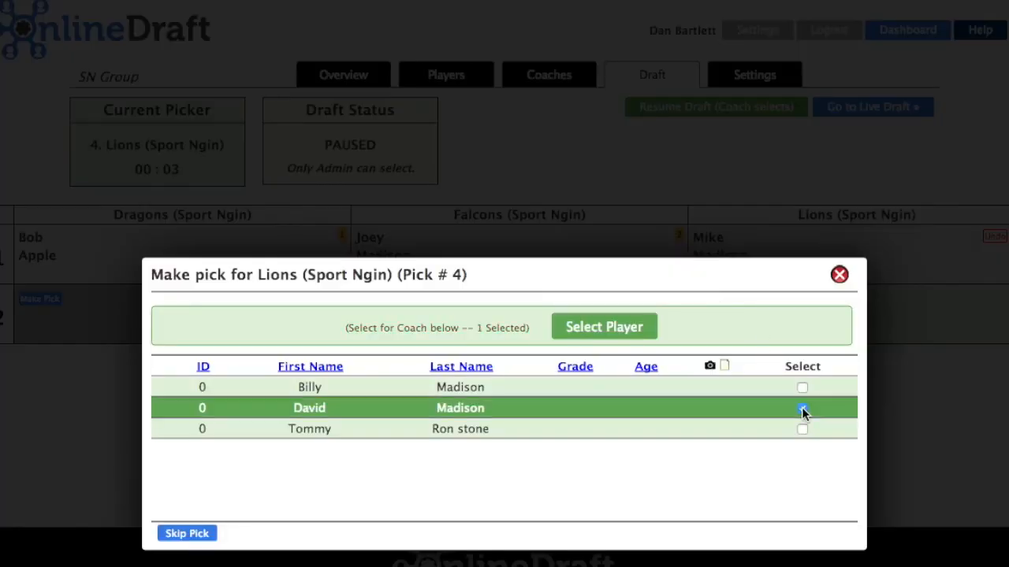
click(635, 328)
click(371, 460)
click(379, 298)
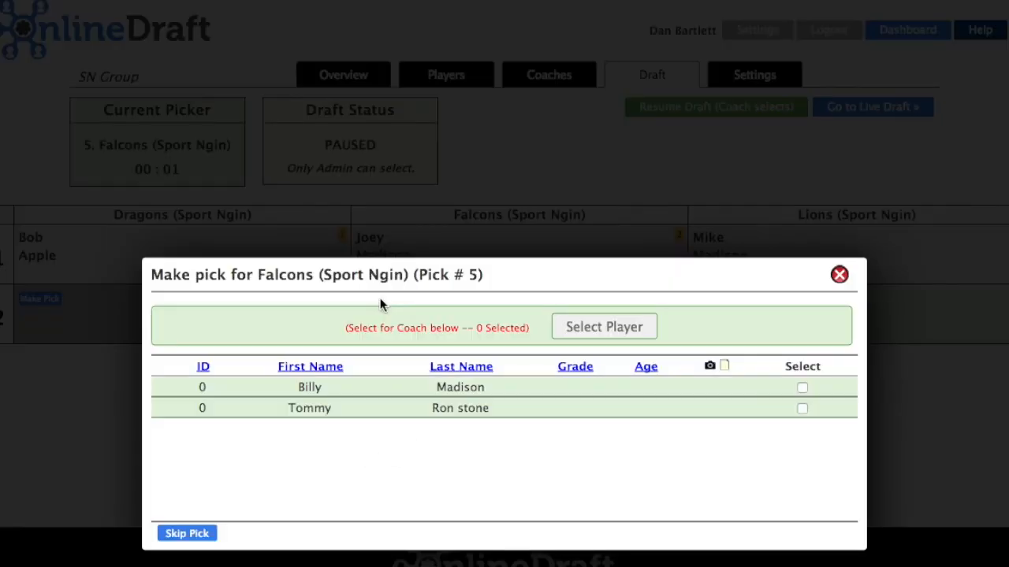
click(801, 387)
click(623, 329)
click(373, 462)
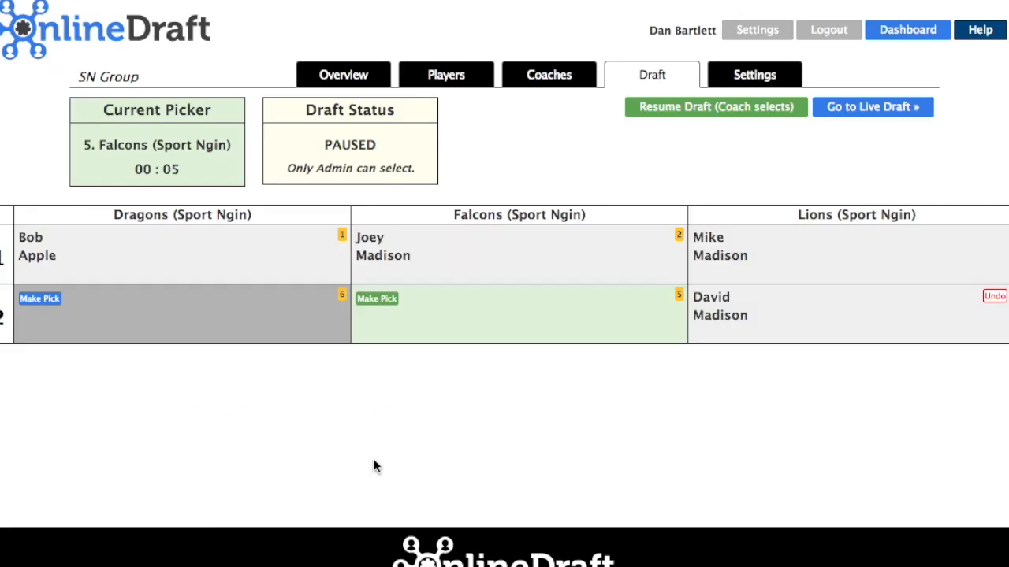
click(39, 299)
click(802, 387)
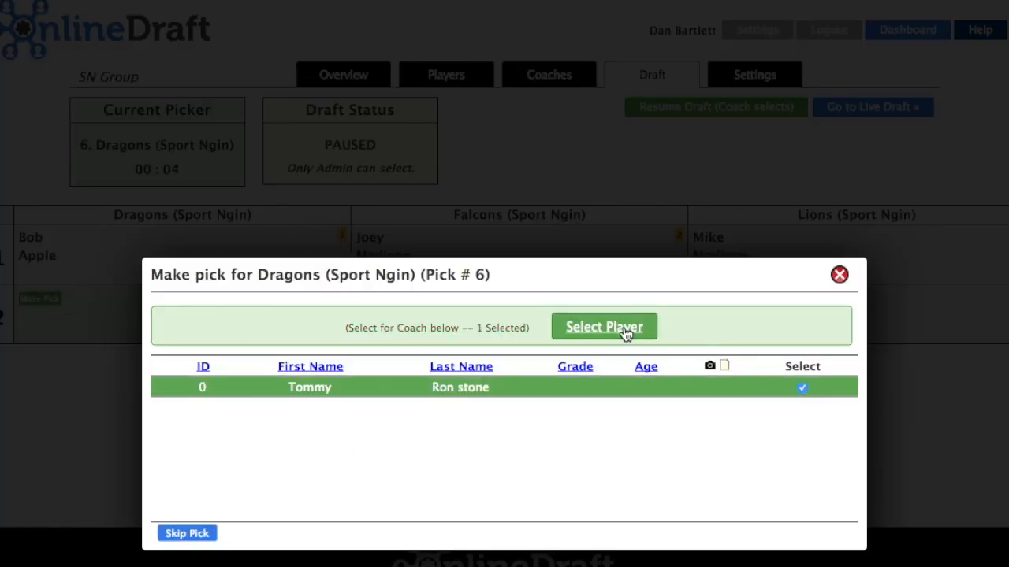
click(623, 329)
click(330, 454)
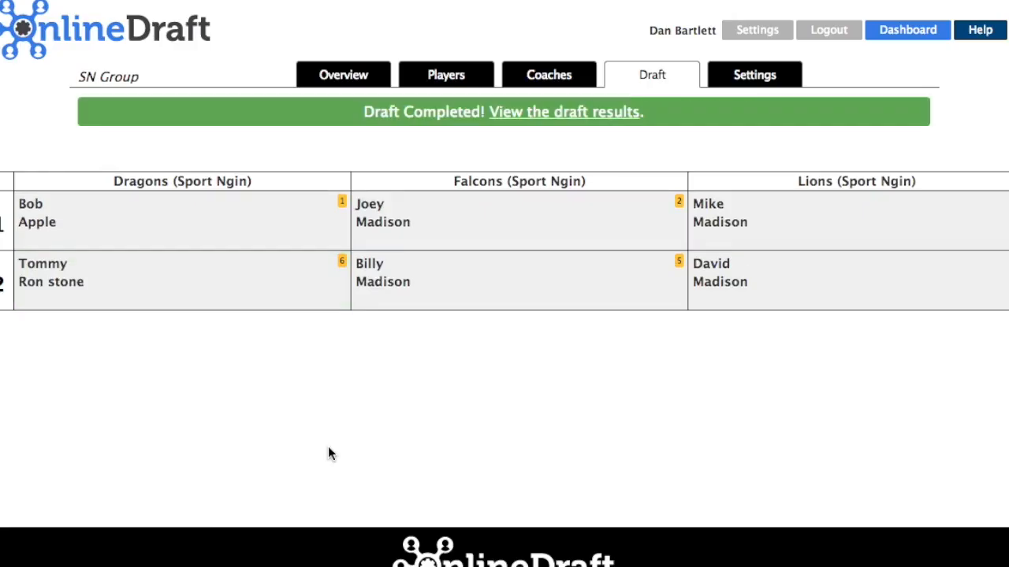
- Check the draft results, then roster all six drafted players into their Sport Ngin teams
click(573, 113)
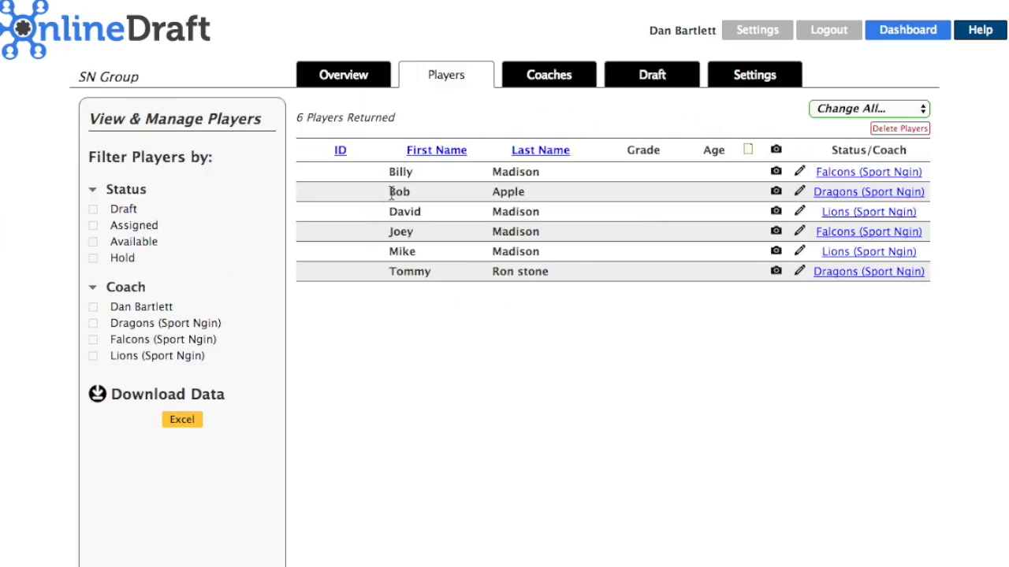
mouse_move(466, 79)
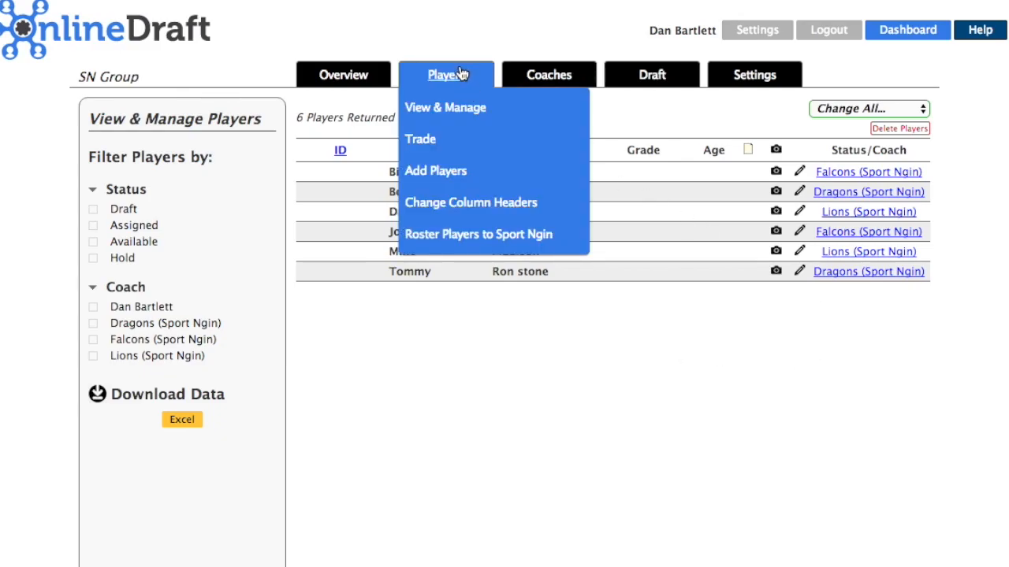
click(446, 244)
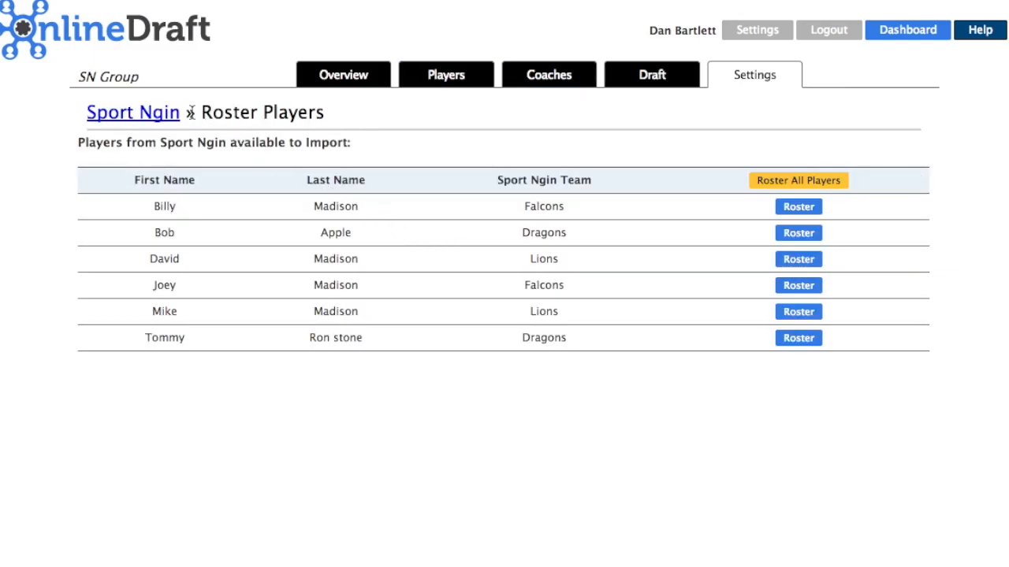
click(783, 185)
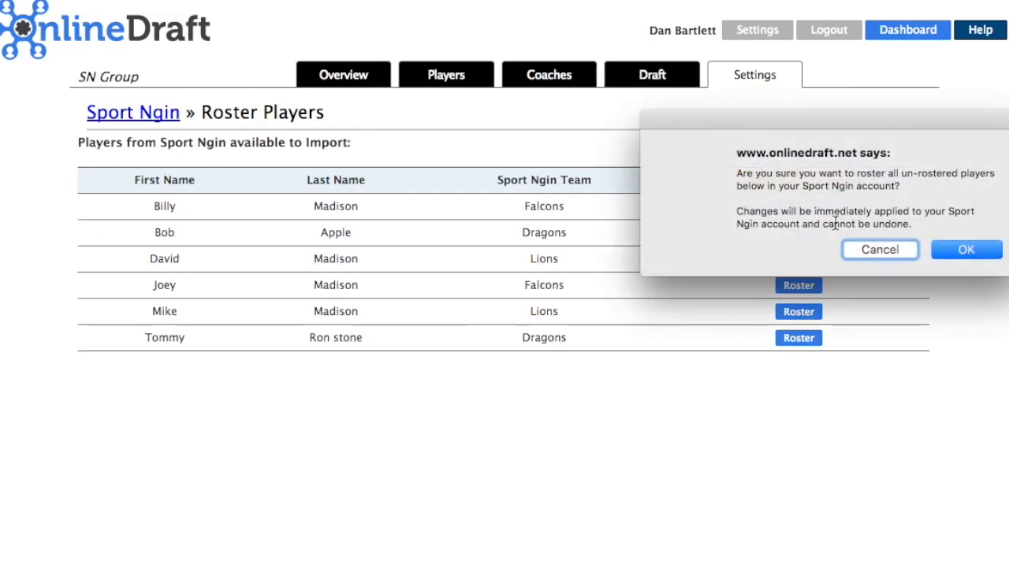
click(964, 251)
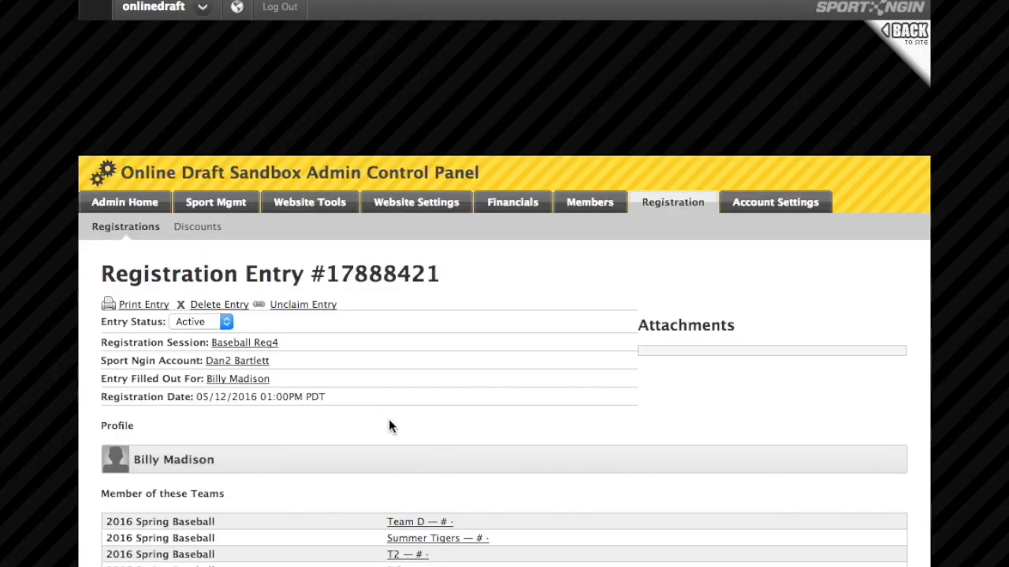
- Review the Sport Ngin registration entry, highlighting the team name in the fourth row
scroll(388, 427, down, 1)
scroll(388, 423, up, 1)
drag(454, 566, 368, 566)
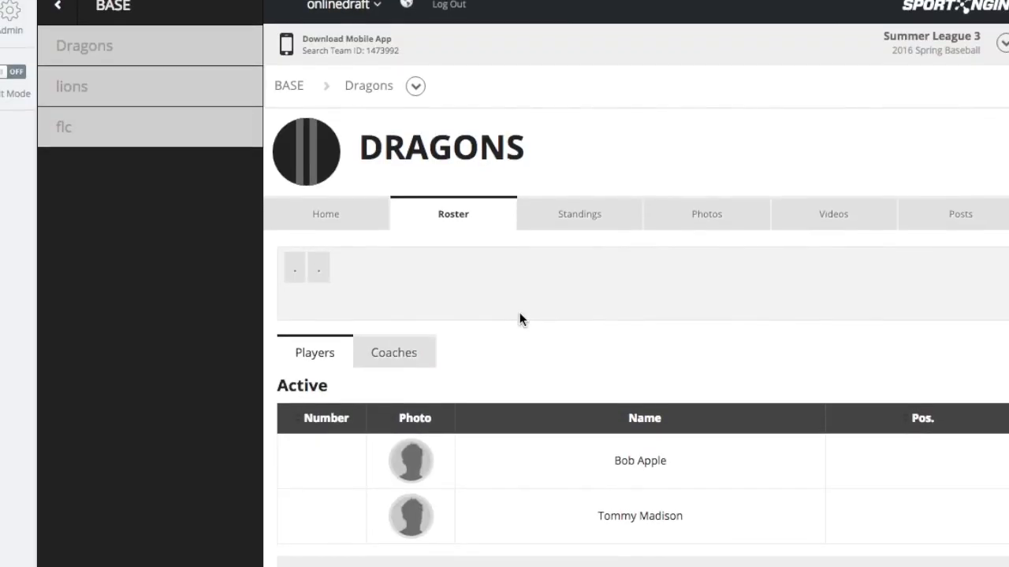
scroll(519, 313, up, 1)
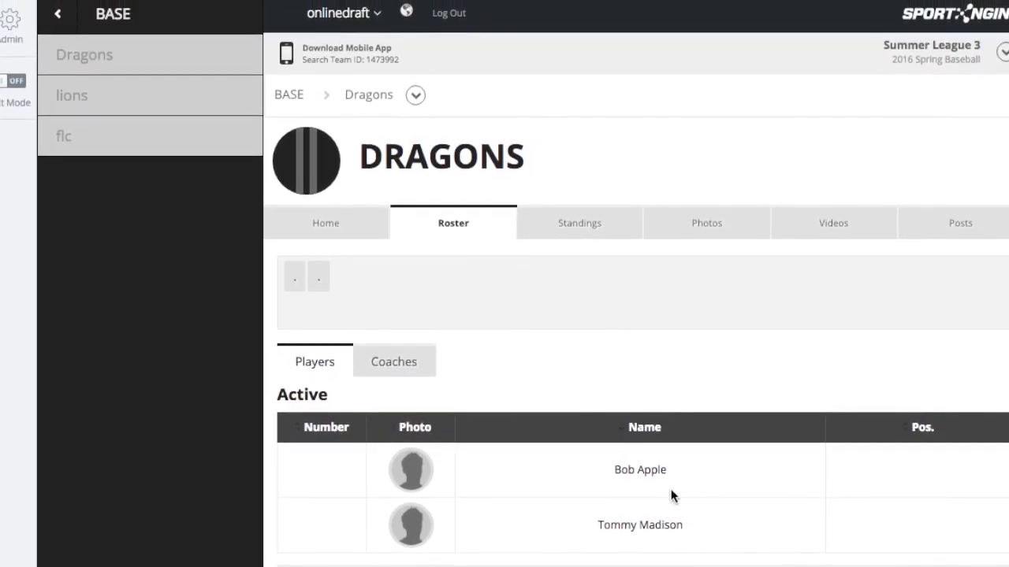